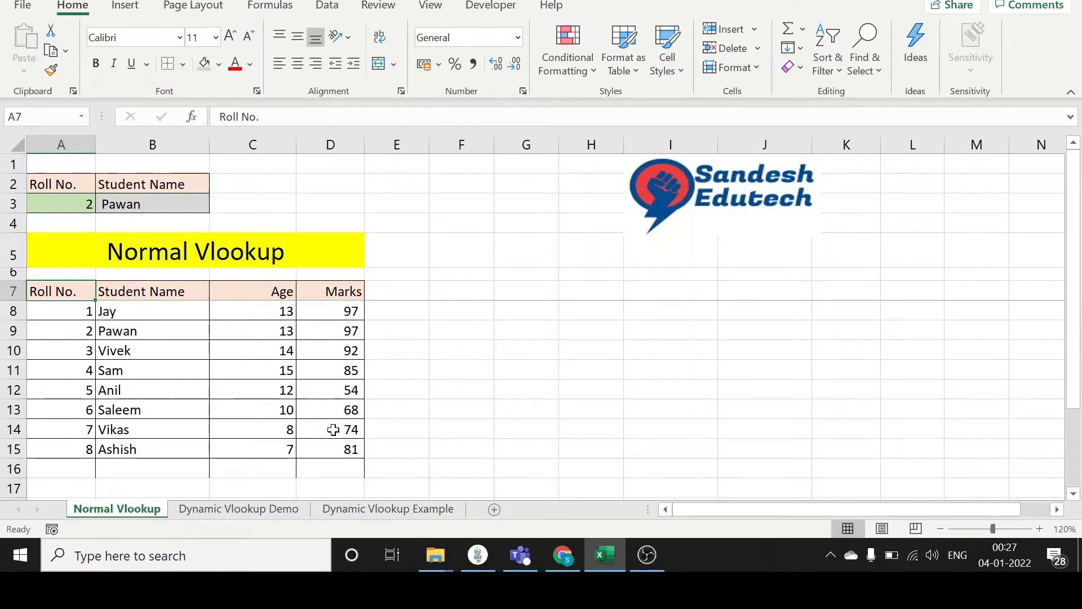
Compare the student name lookup in row 3 with the matching record for roll number 2 in the Normal Vlookup table
click(86, 334)
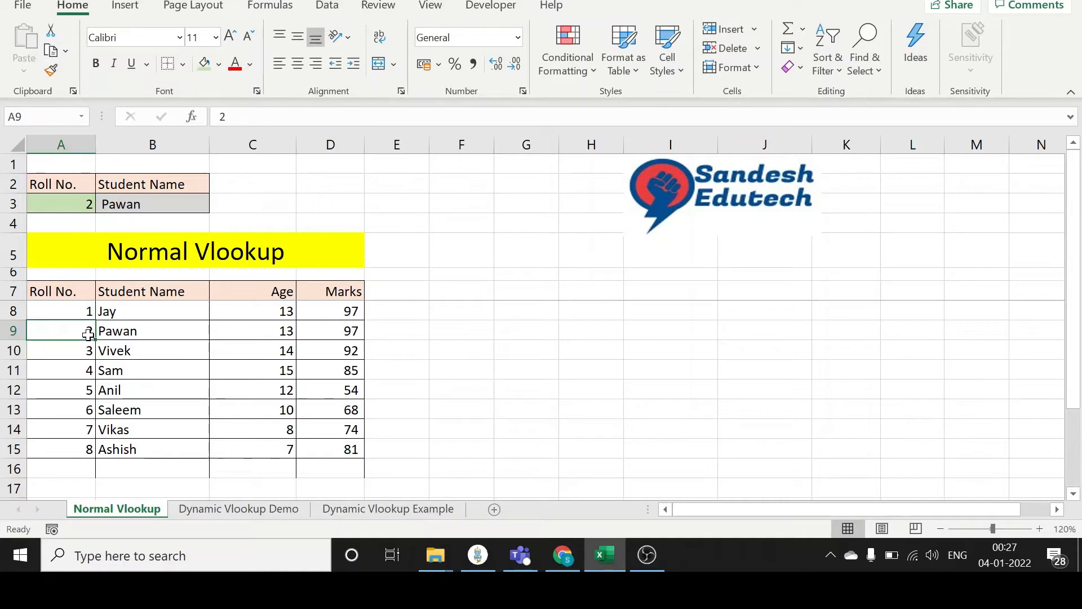
click(82, 204)
click(131, 210)
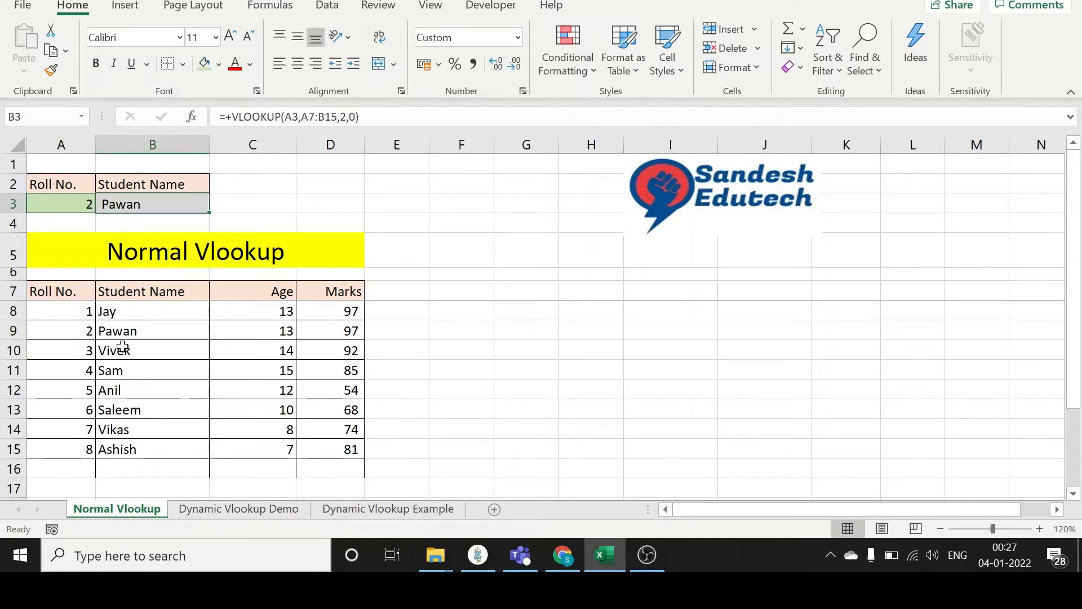
click(86, 335)
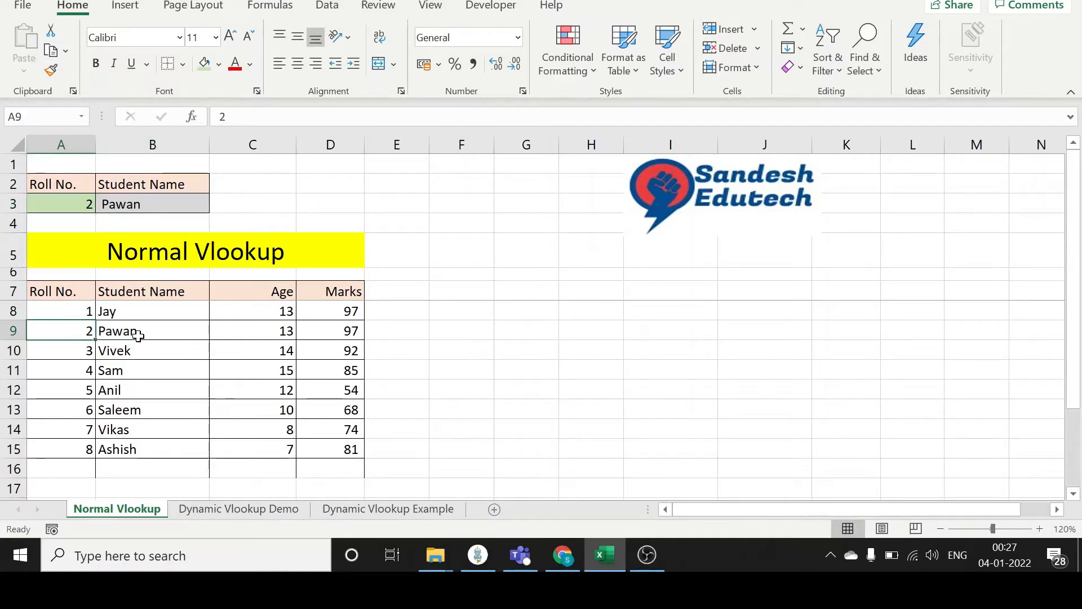
click(138, 335)
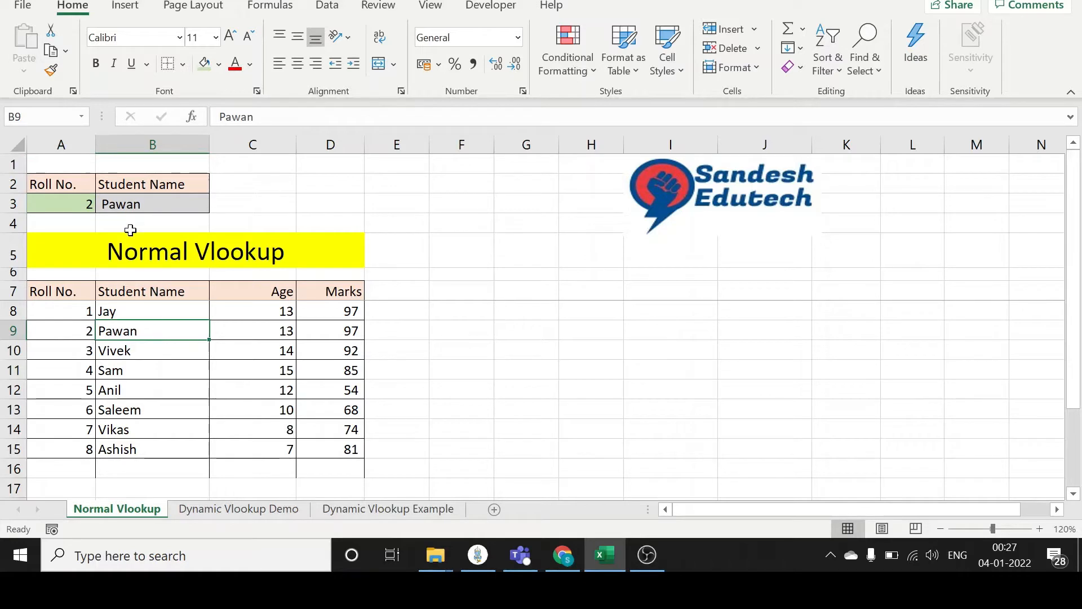
Test the student name lookup by setting the roll number in A3 to 3 and to 6
click(84, 201)
text(3)
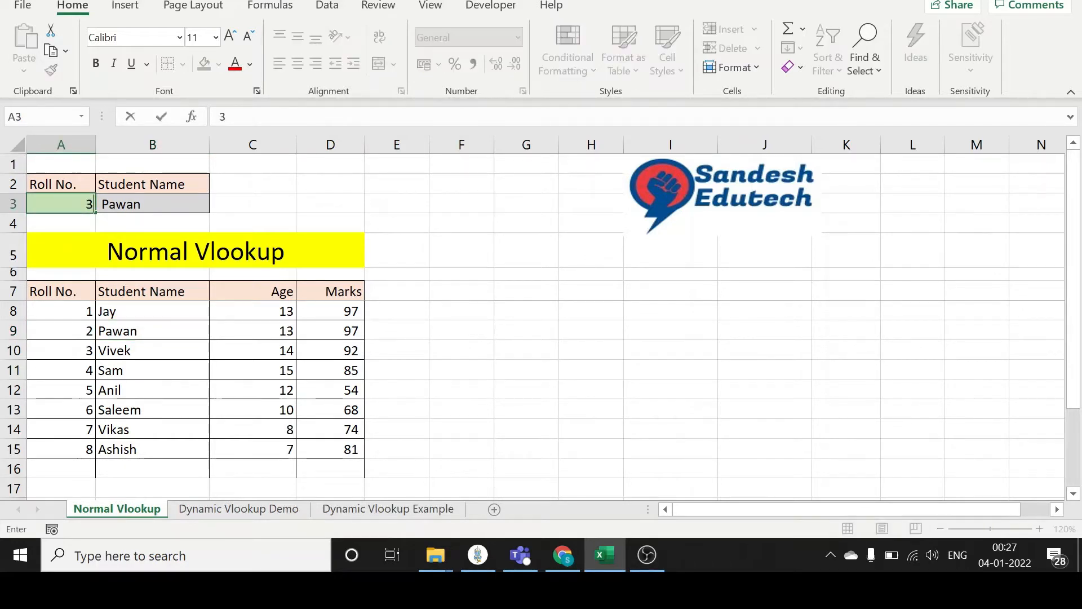
key(Tab)
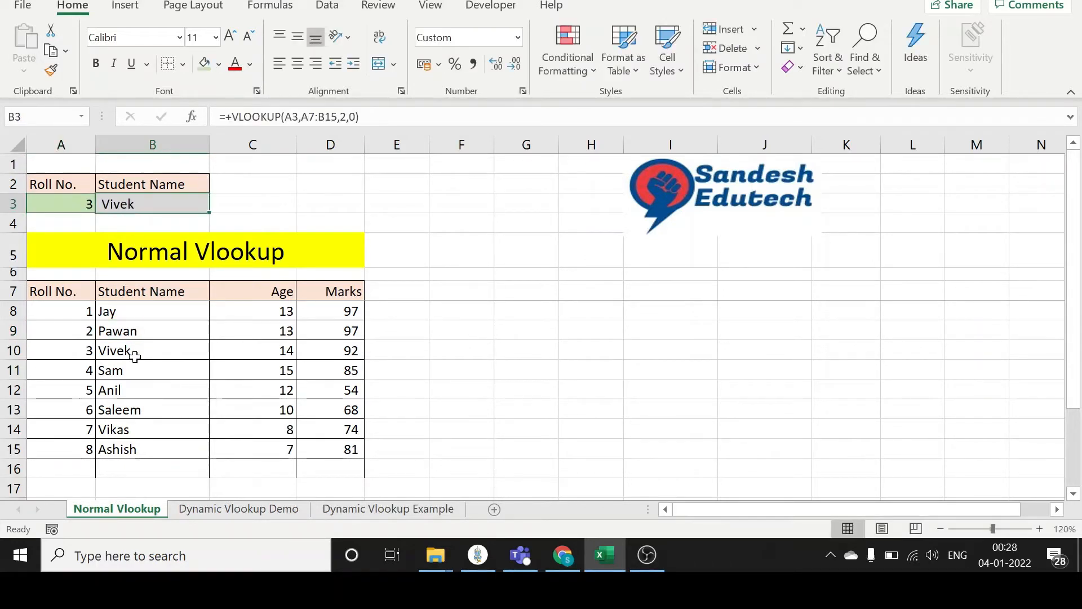
click(78, 205)
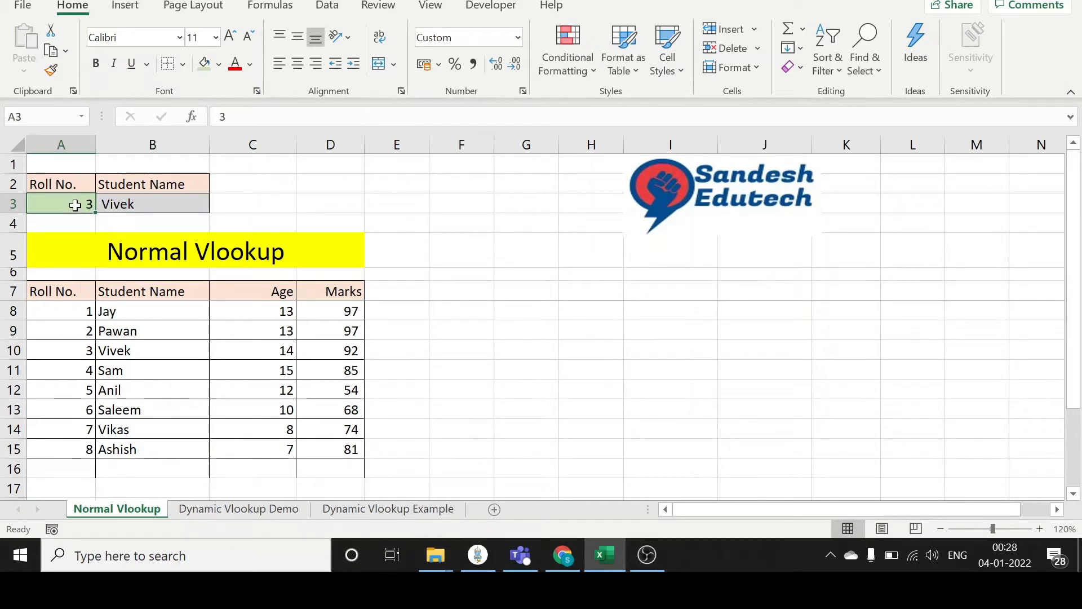
text(6)
key(Tab)
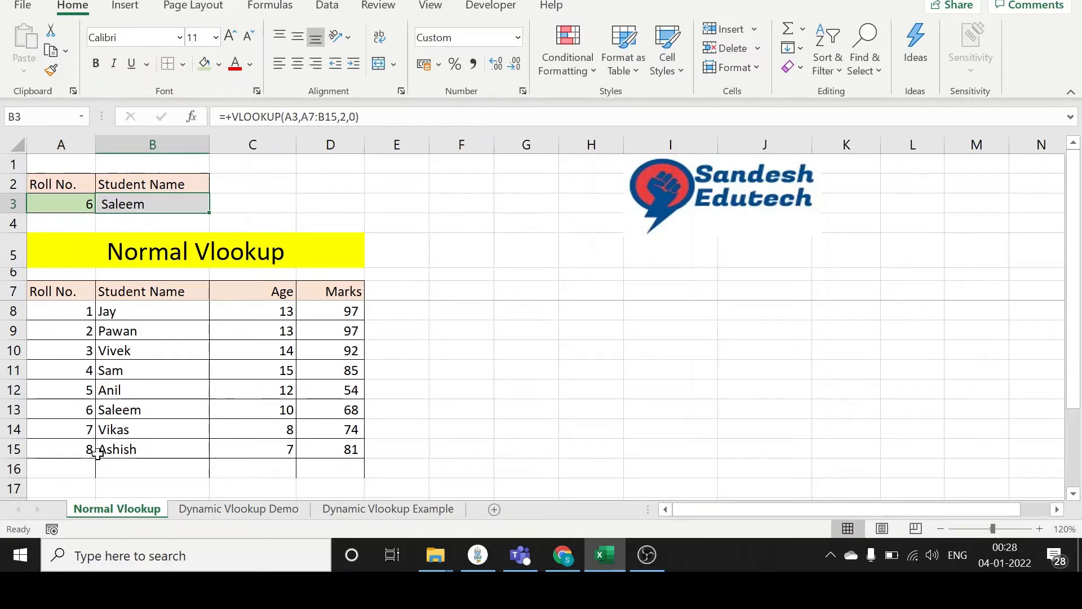
Add a record in row 16 below the table with roll number 9, the student's name, age 20 and marks 99
click(86, 466)
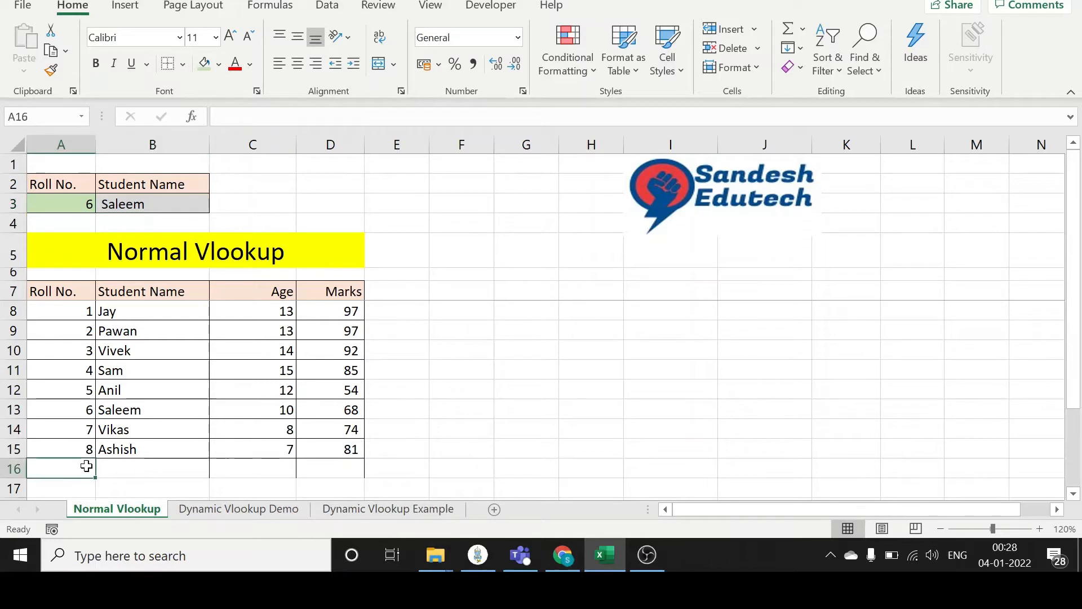
text(9)
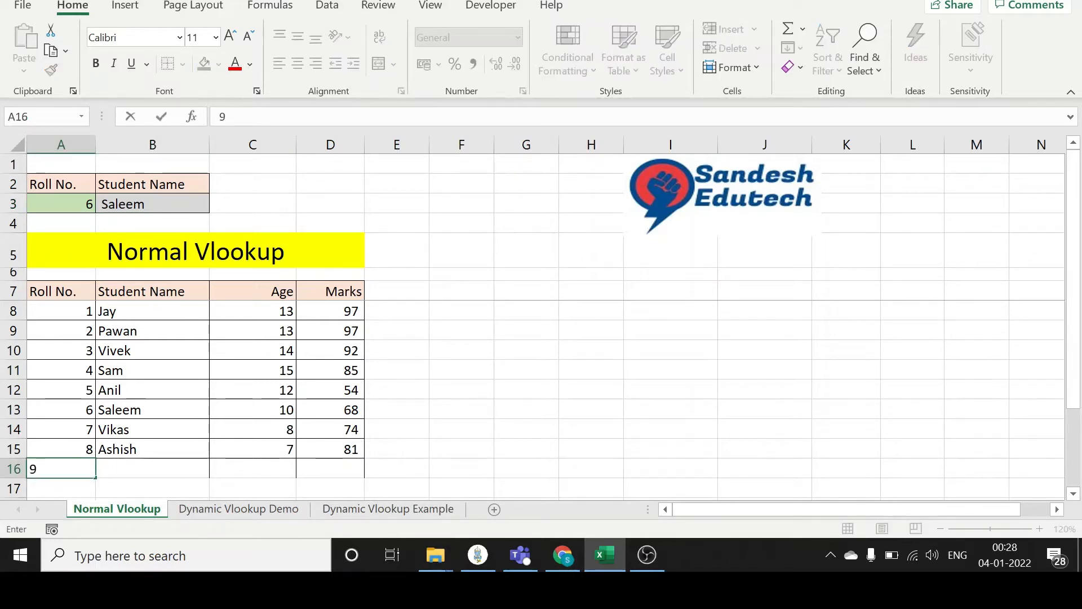
key(Tab)
text(Sa)
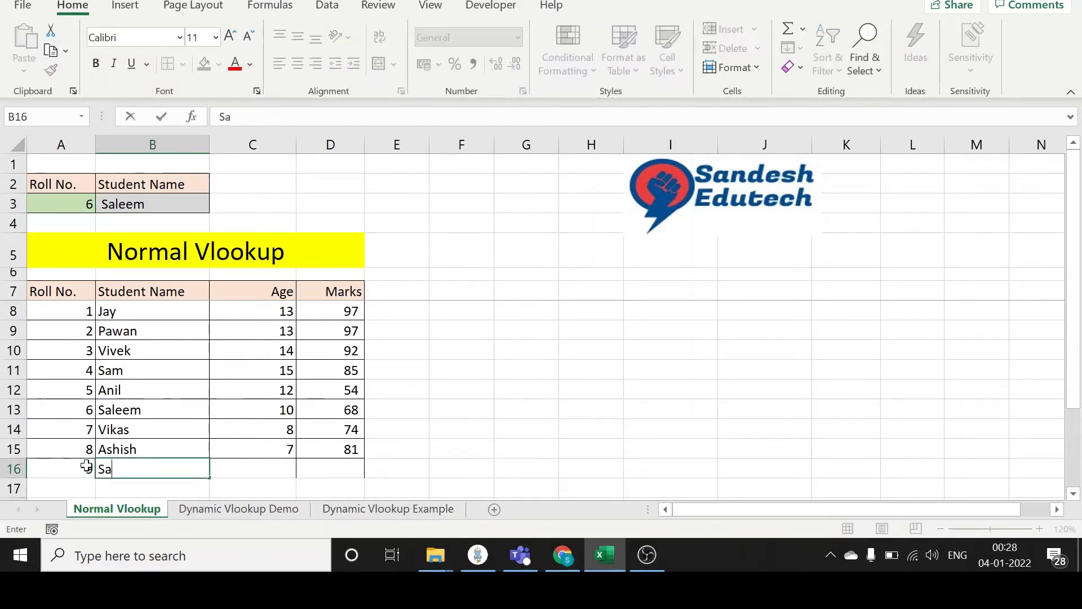
text(ndesh)
key(Tab)
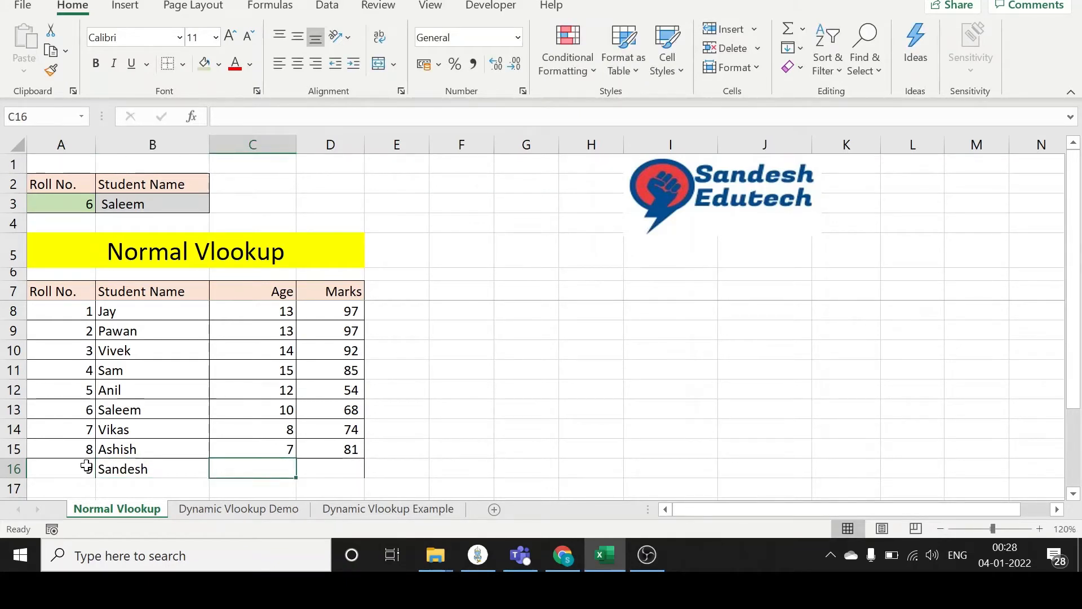
text(20)
key(Tab)
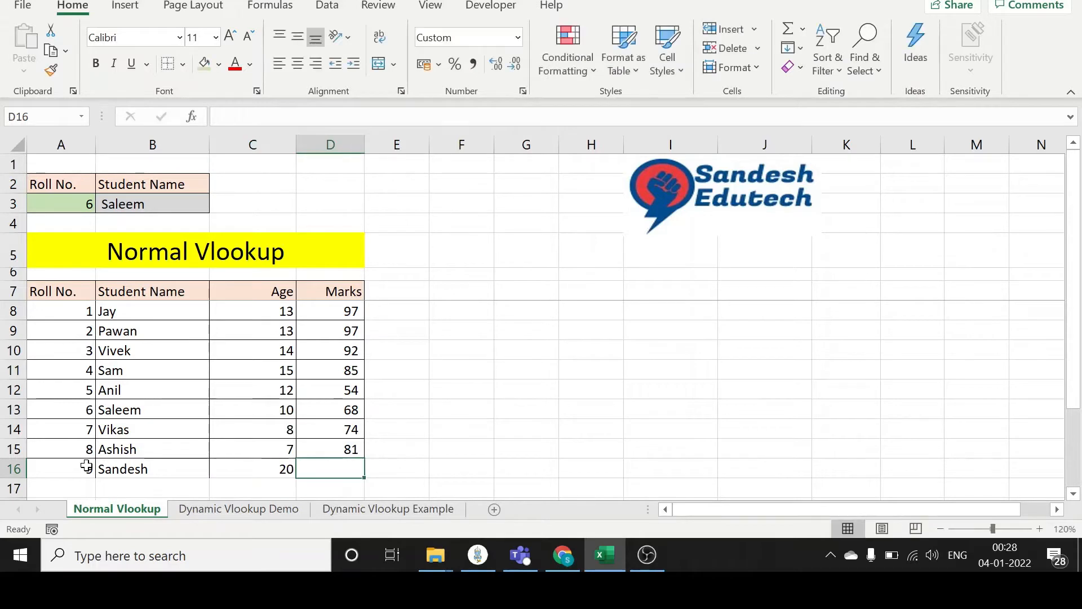
text(99)
key(Return)
Set the lookup roll number in A3 of the Normal Vlookup sheet to 9
click(94, 207)
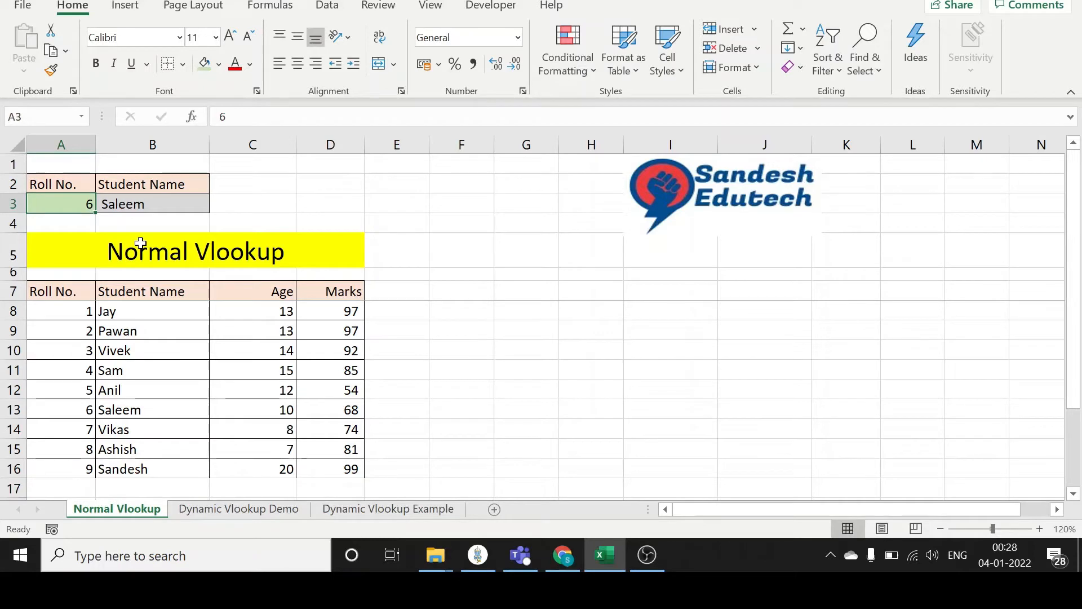
text(9)
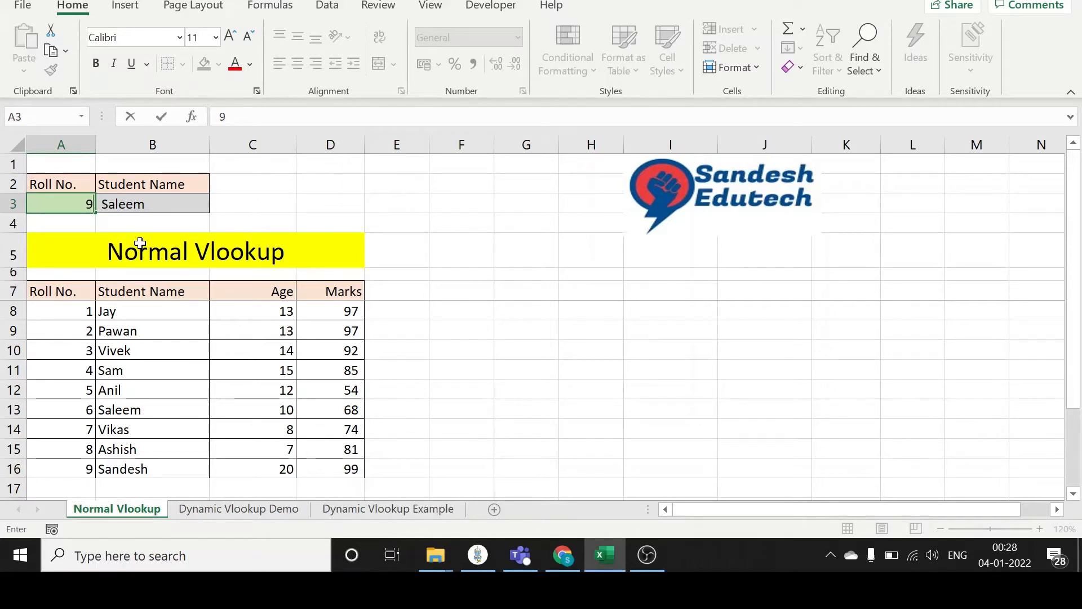
key(Return)
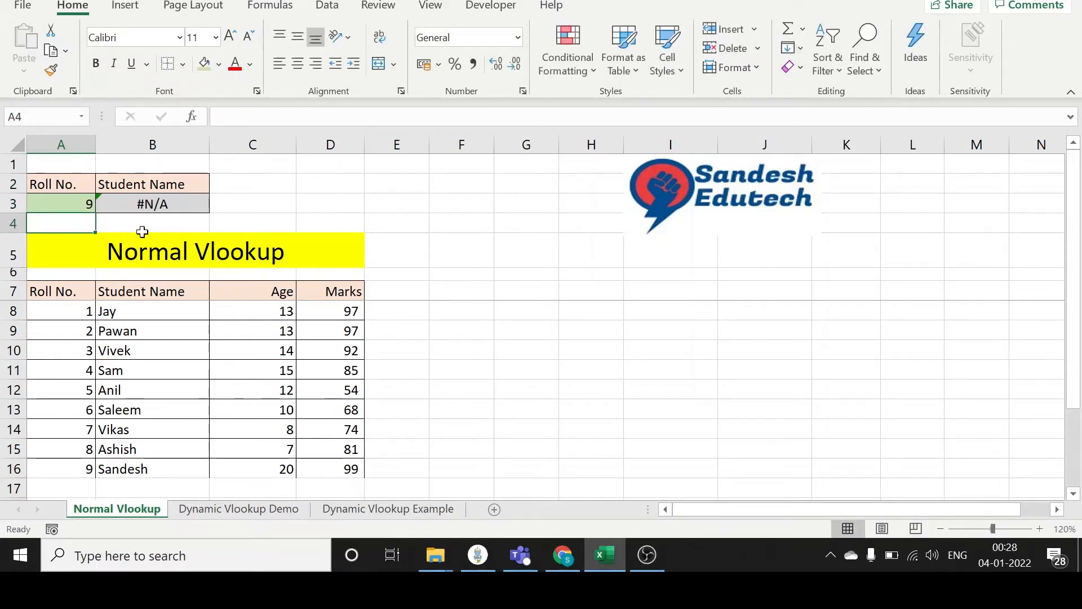
Examine the VLOOKUP formula in B3 and compare its table range with the record added in row 16
click(150, 204)
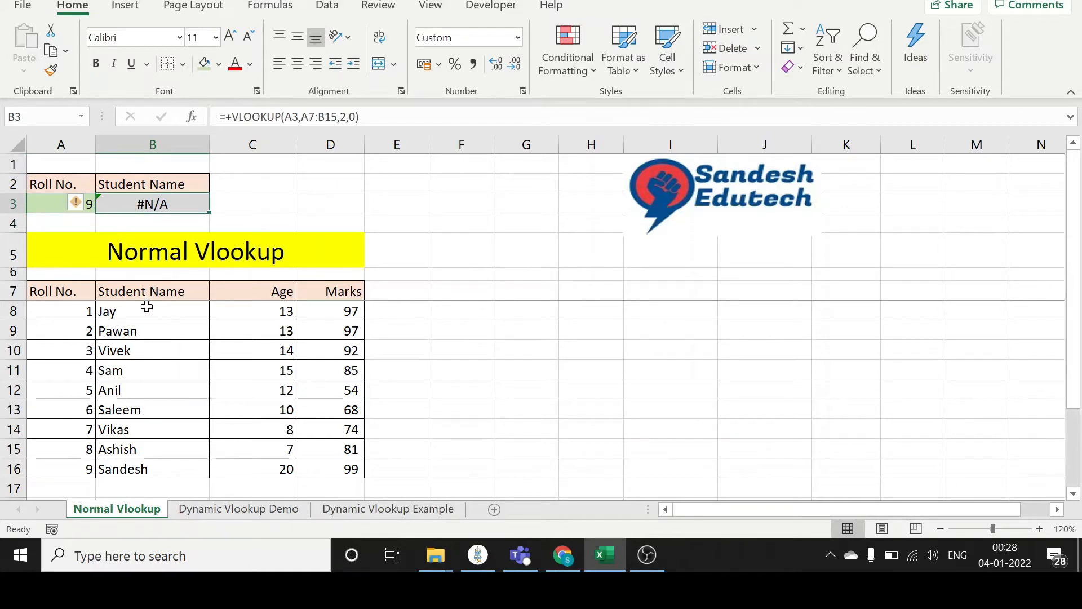
click(121, 468)
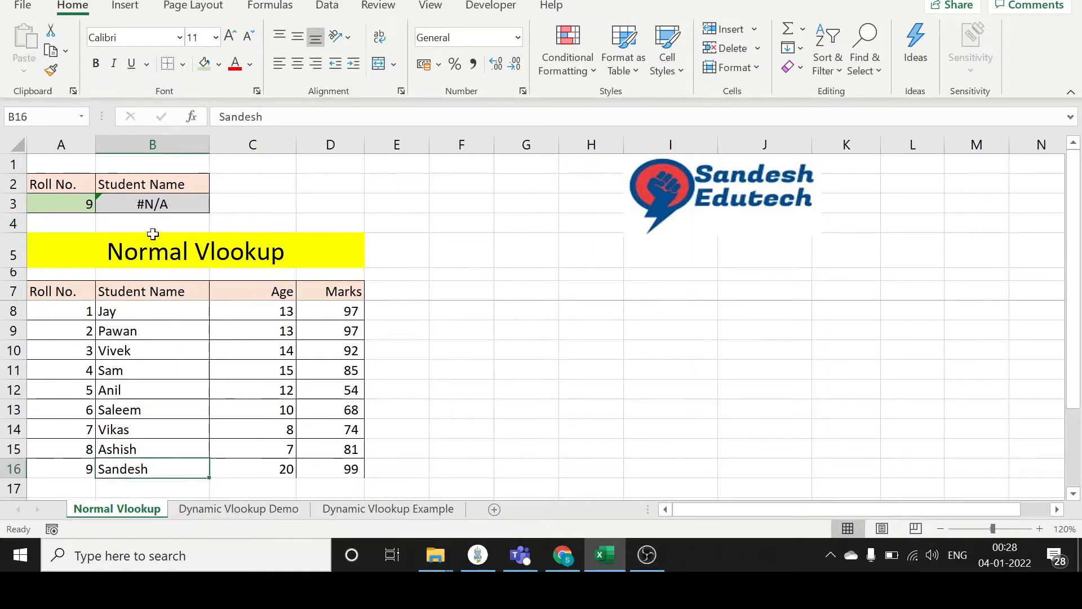
click(141, 208)
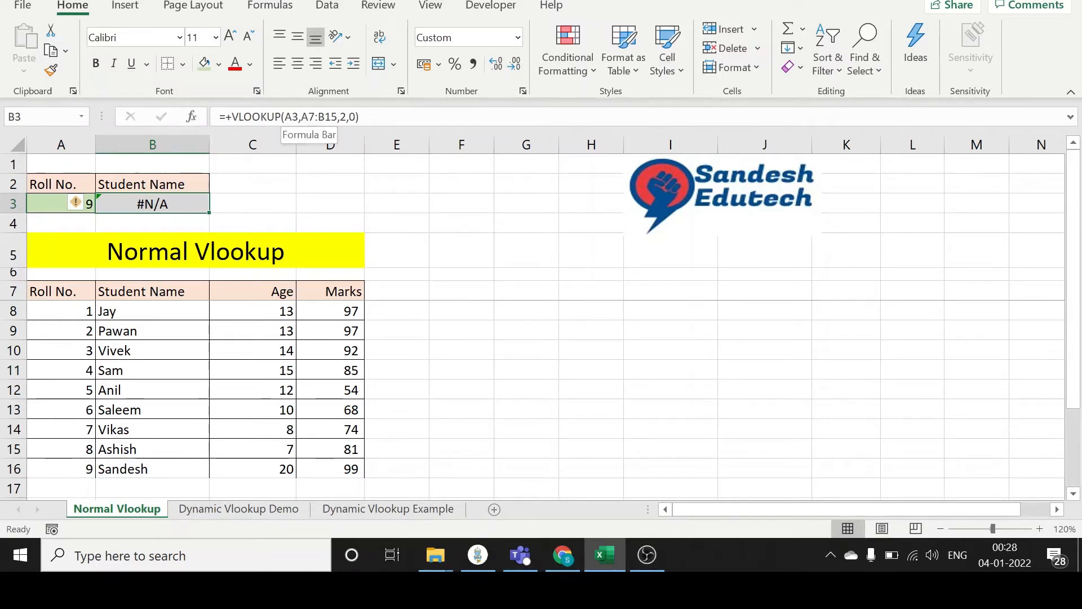
click(91, 297)
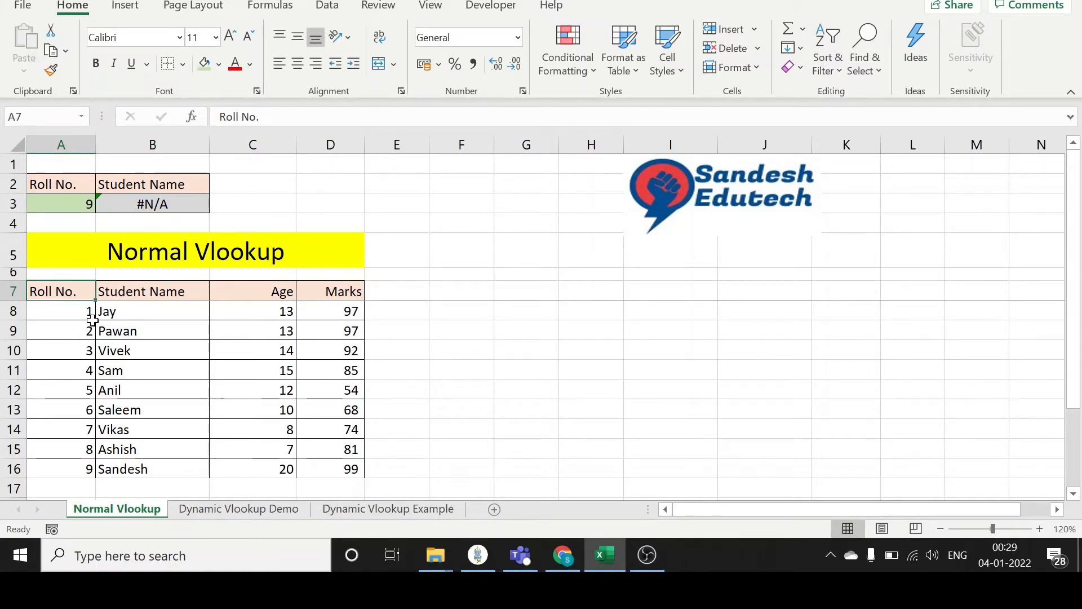
click(77, 473)
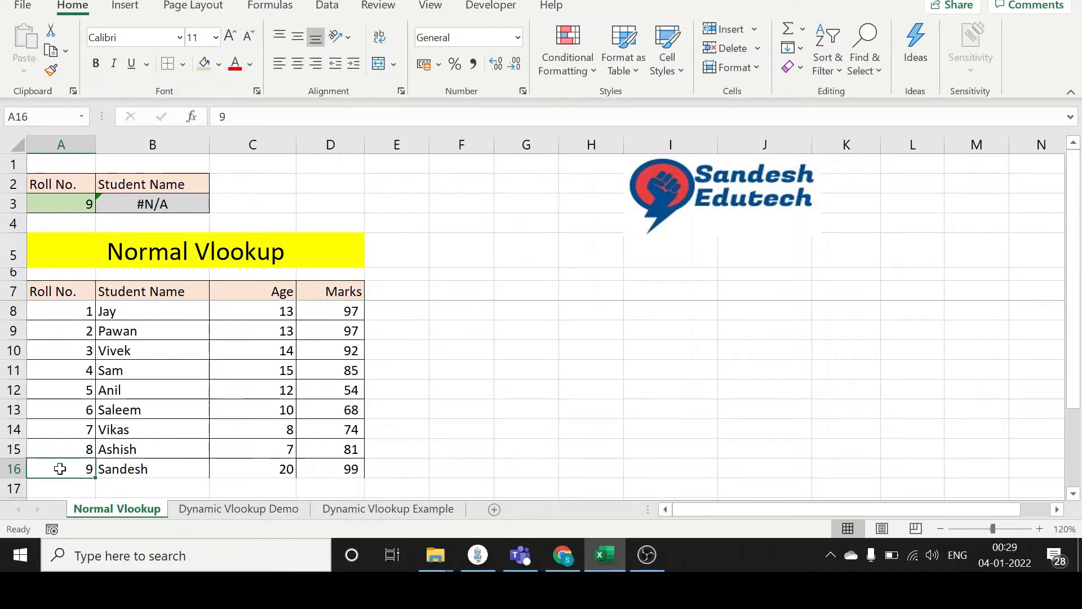
click(121, 471)
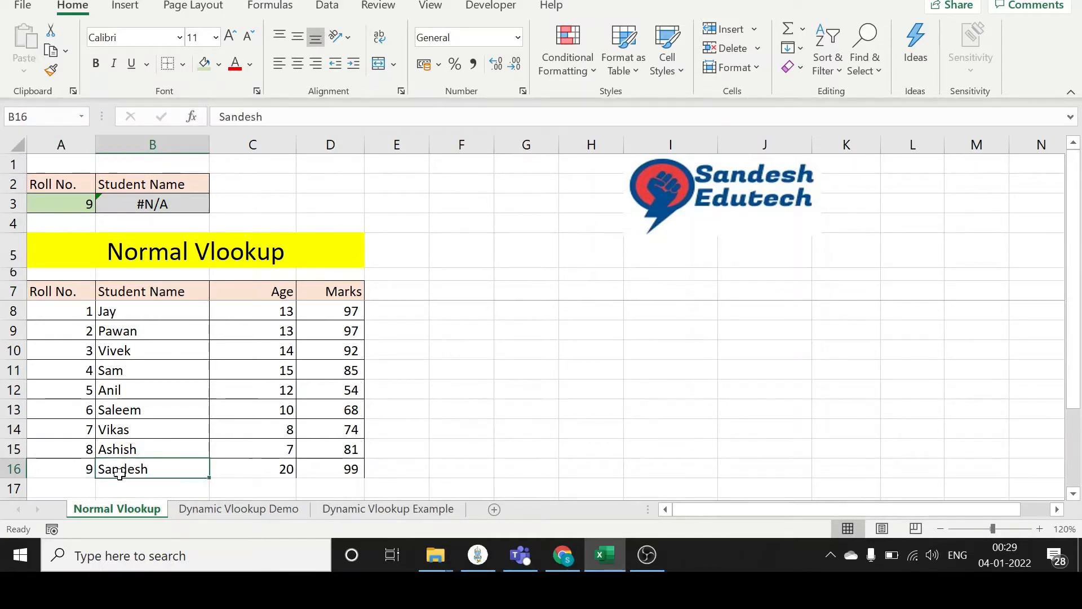
click(129, 202)
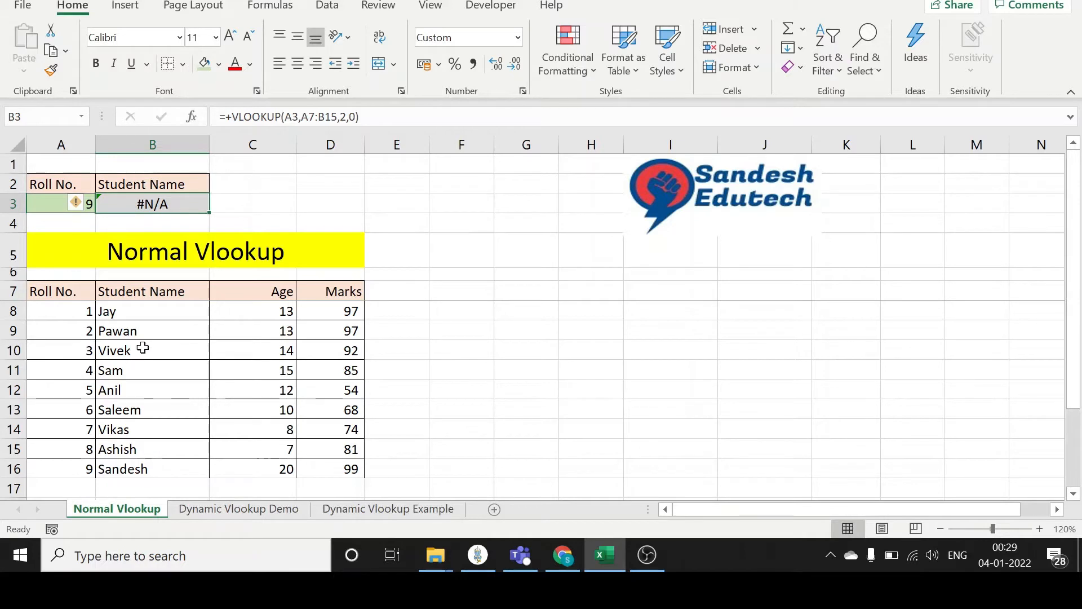
click(214, 263)
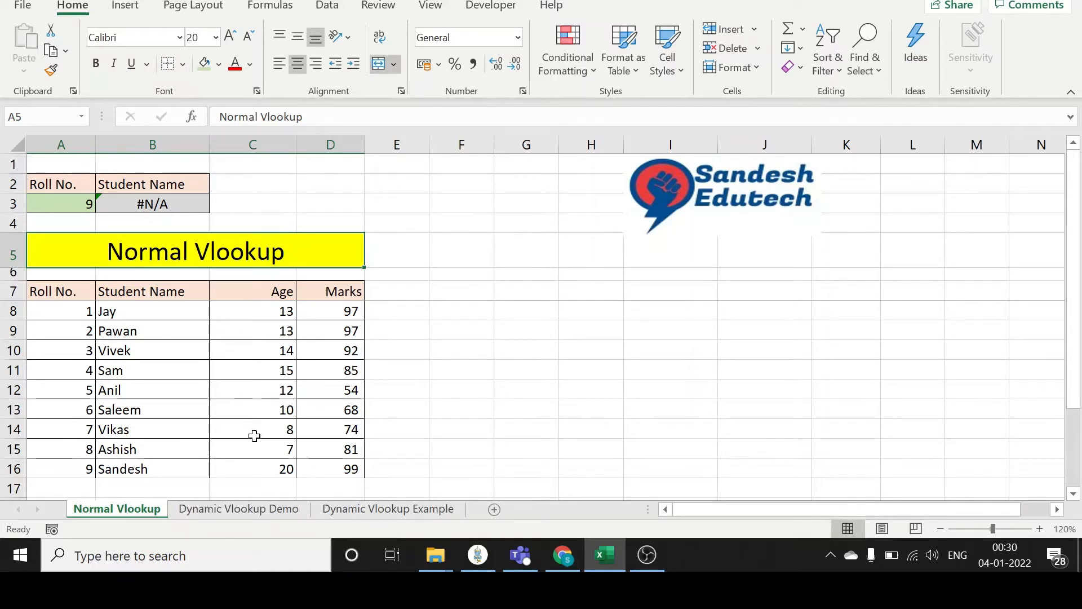
Open the Dynamic Vlookup Demo sheet and set its lookup roll number in A3 to 9
click(242, 506)
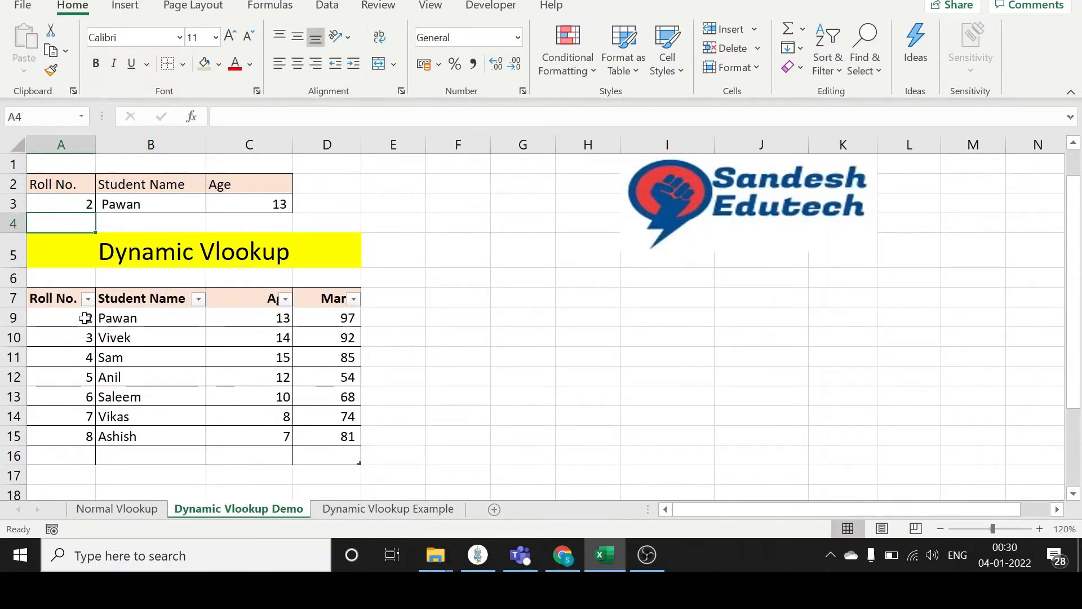
scroll(98, 374, up, 1)
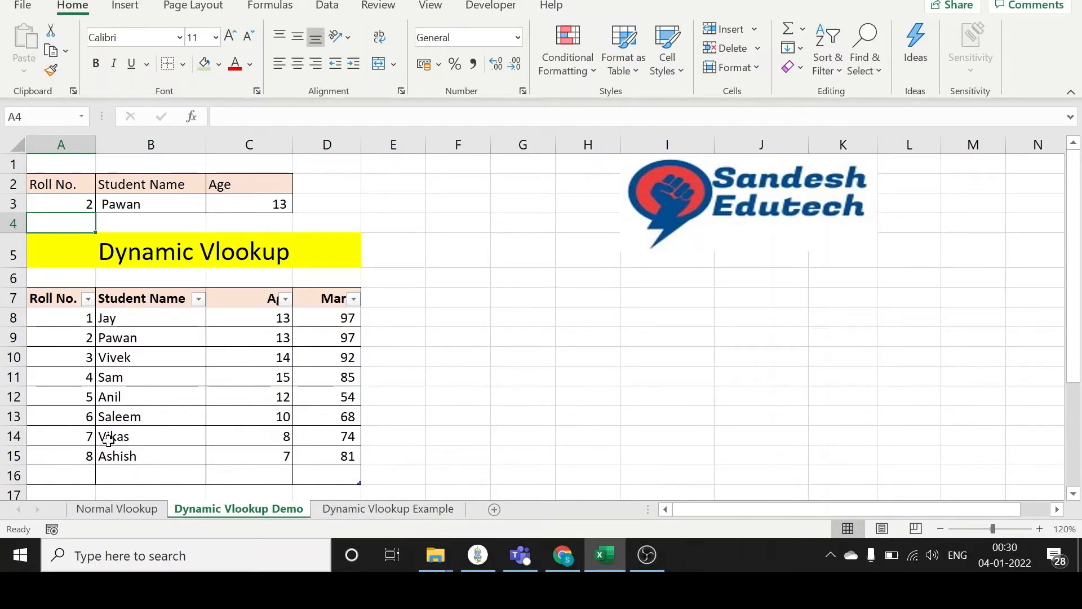
click(74, 204)
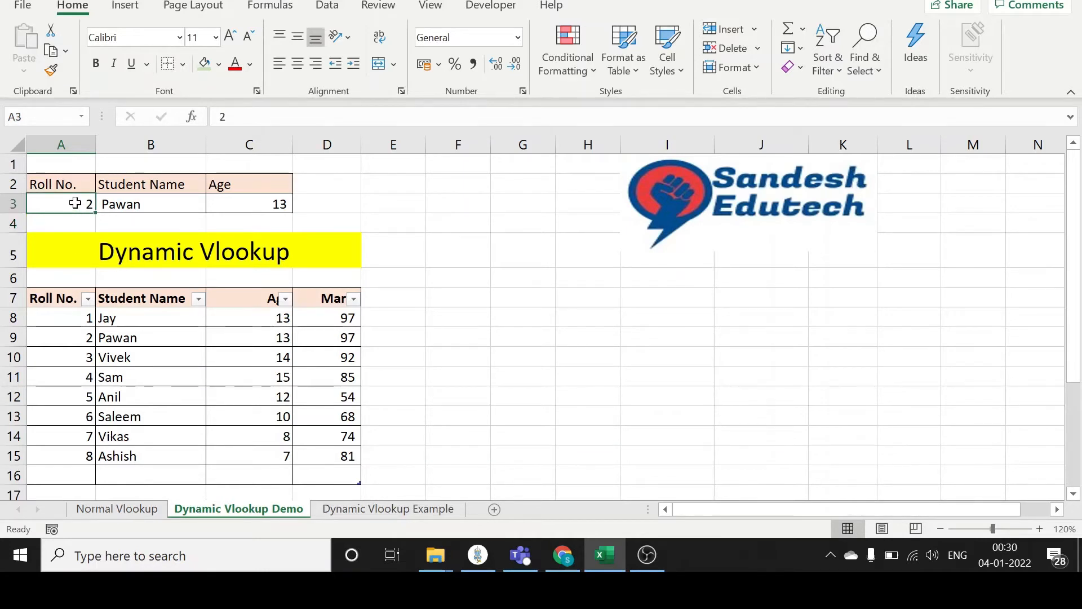
text(9)
key(Return)
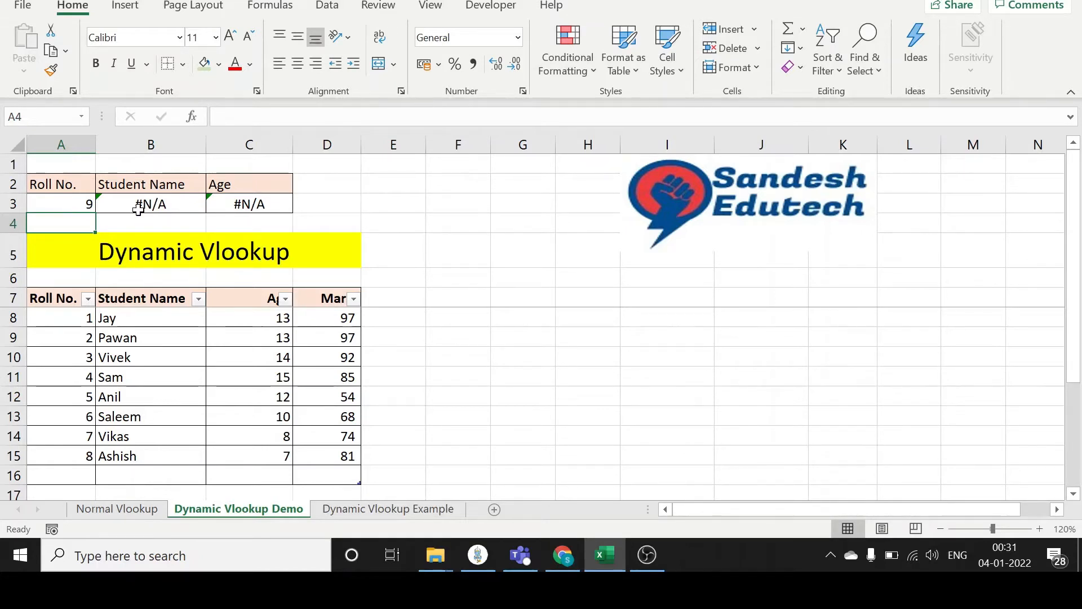
Fill the empty last row of the Dynamic Vlookup table with roll number 9, the student's name, age 20 and marks 99
click(85, 478)
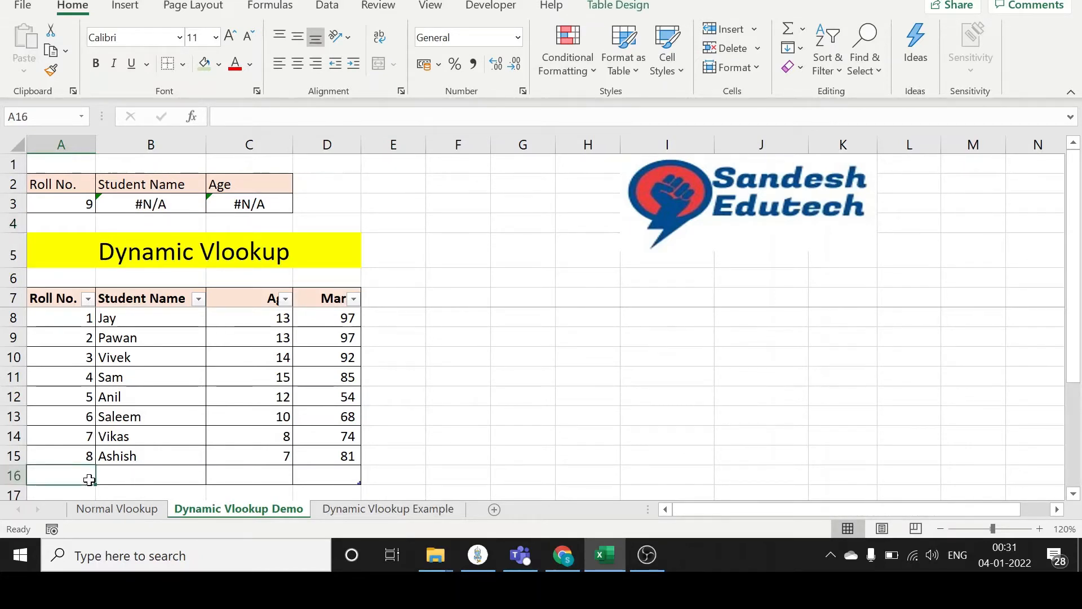
text(9)
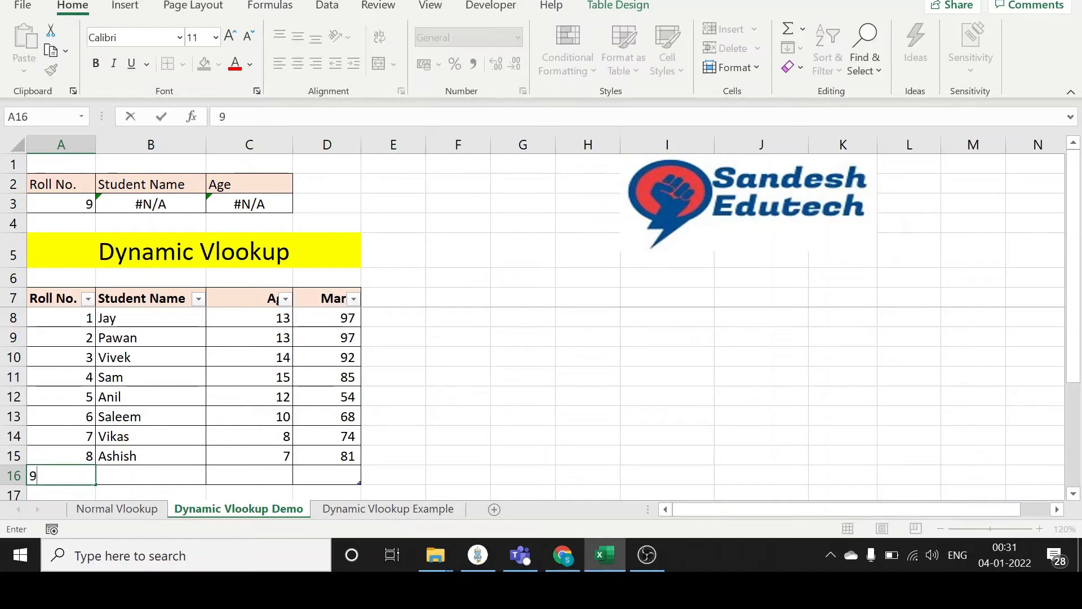
key(Tab)
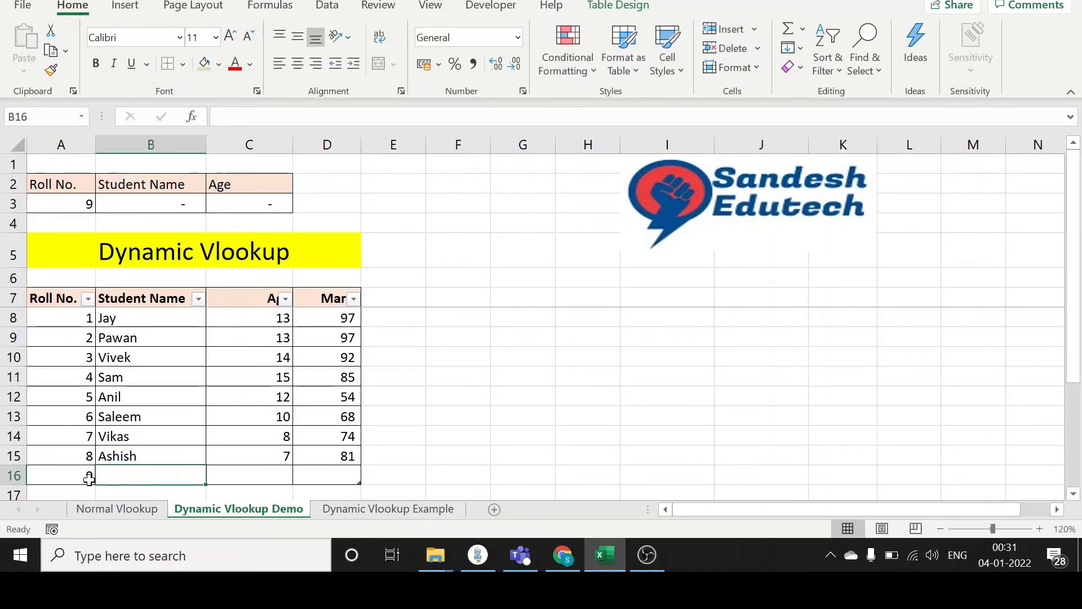
text(Sandesh)
key(Return)
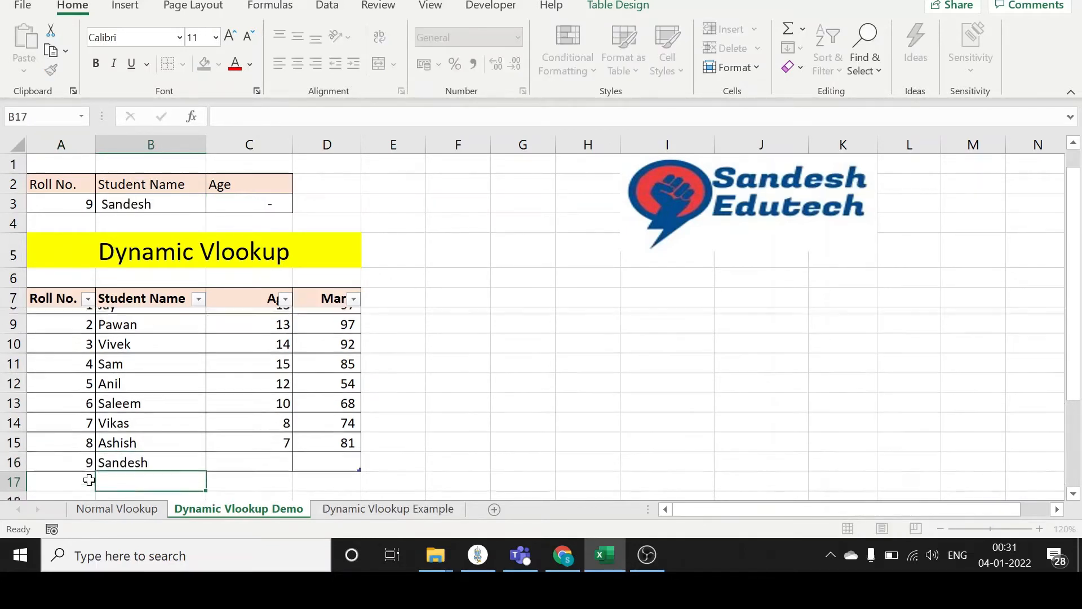
key(Up)
key(Right)
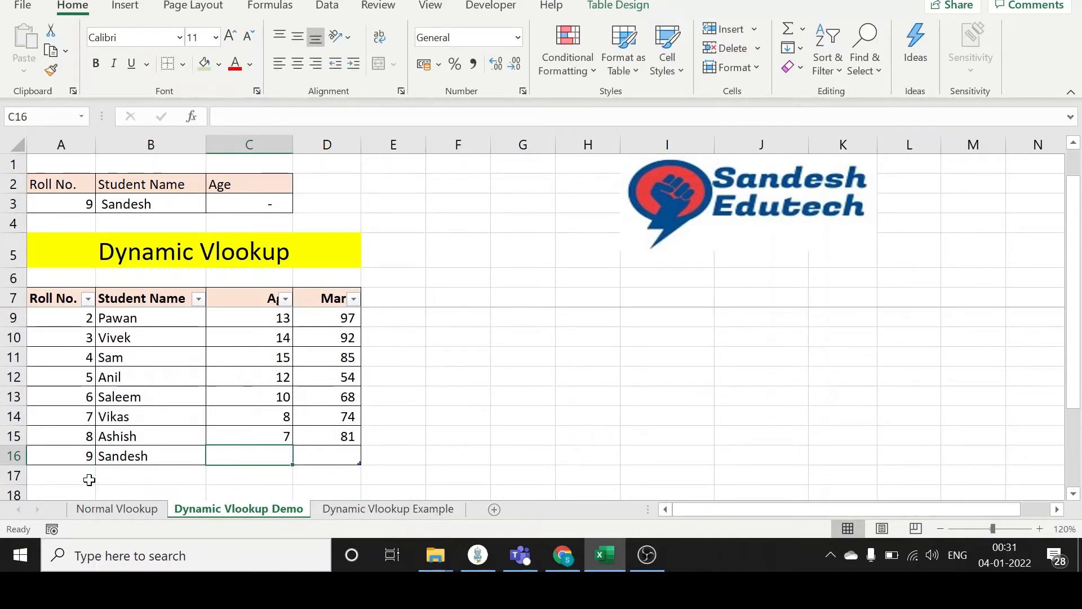
text(20)
key(Tab)
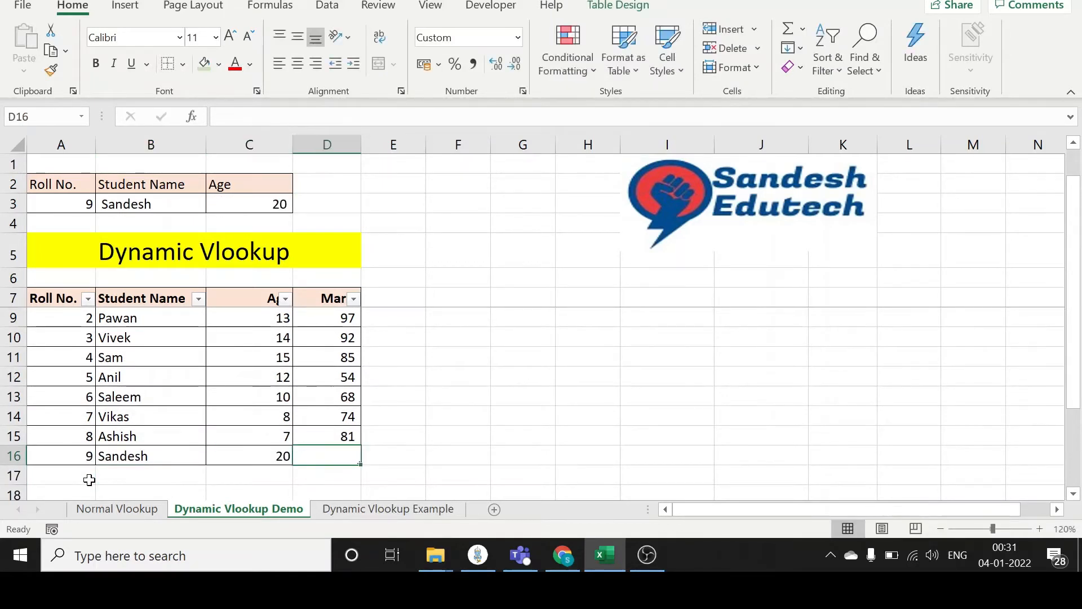
text(99)
key(Return)
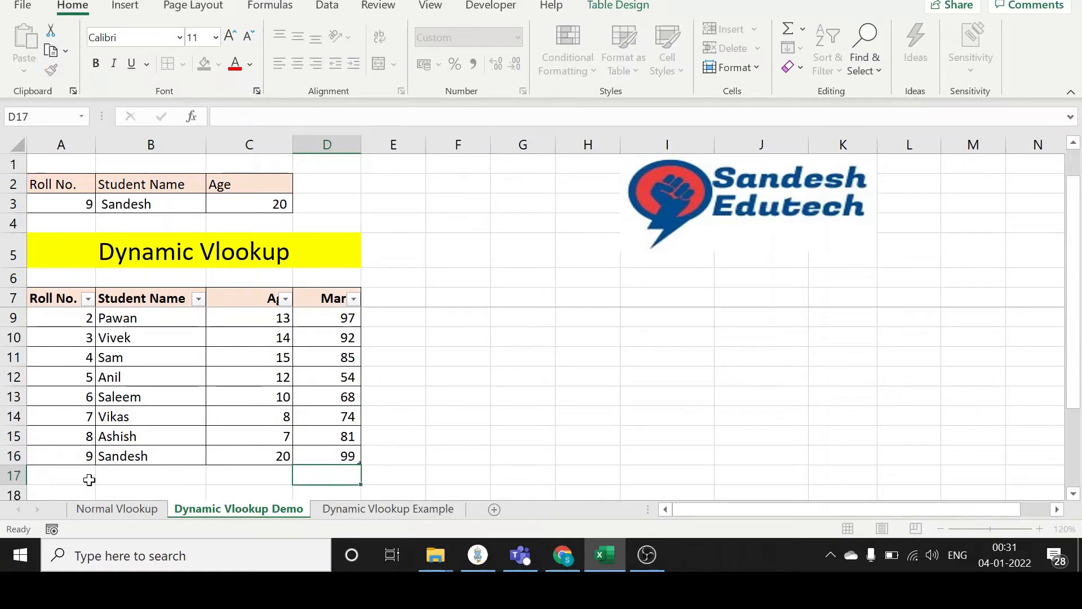
Add a record in row 17 below the table with roll number 10, the student's name, age 19 and marks 80
key(Left)
key(Left)
key(Left)
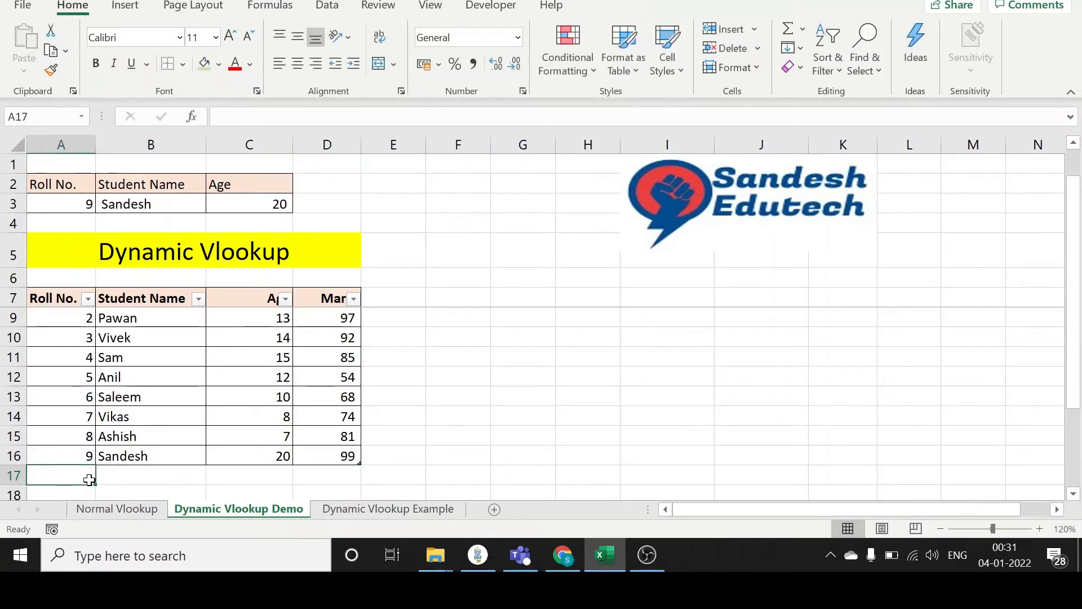
text(10)
key(Tab)
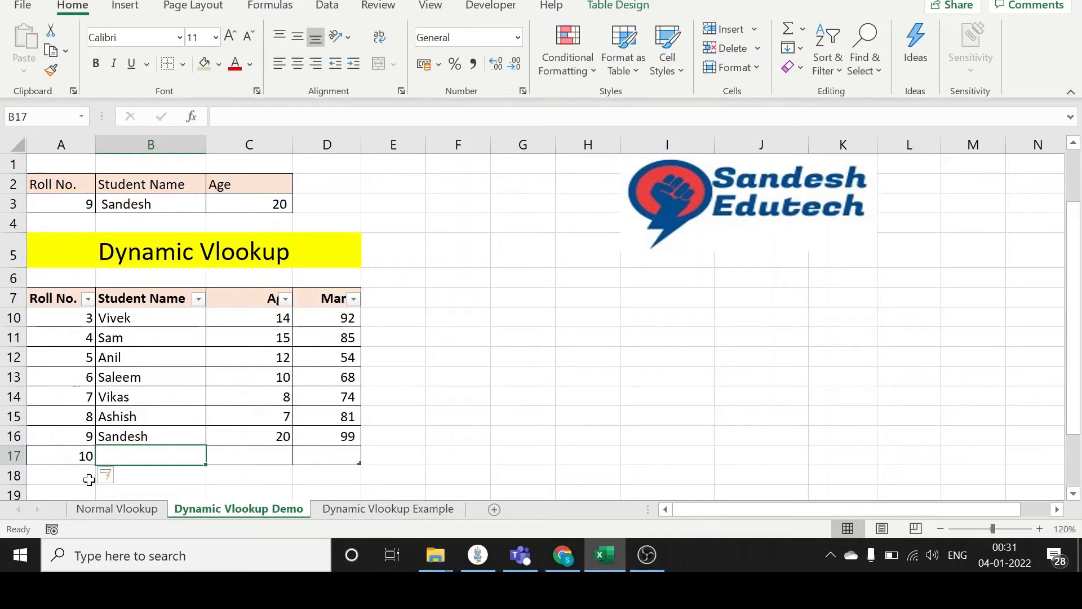
text(Kamal)
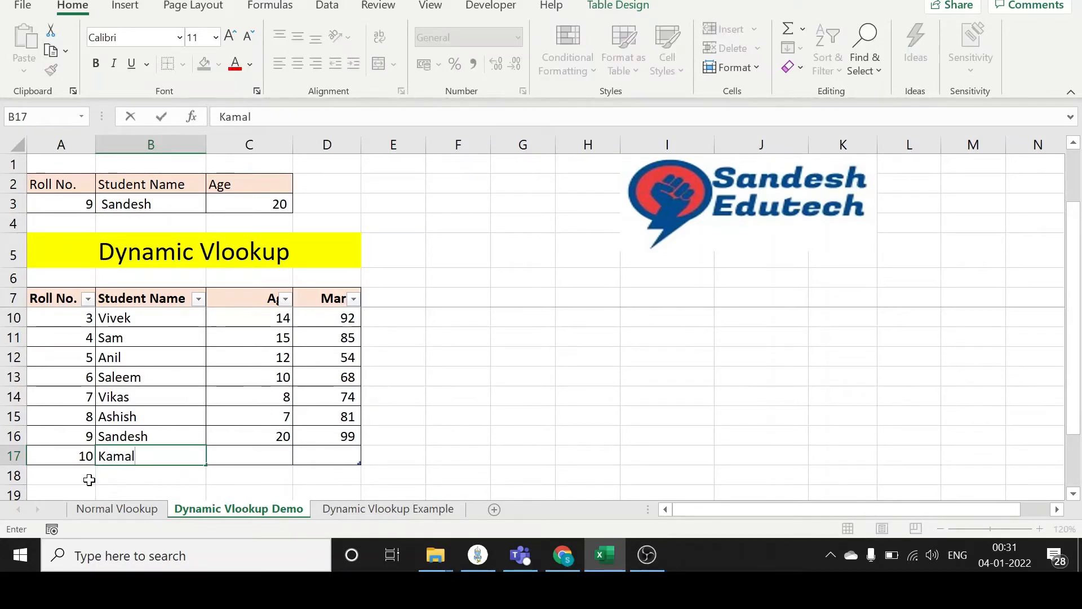
key(Tab)
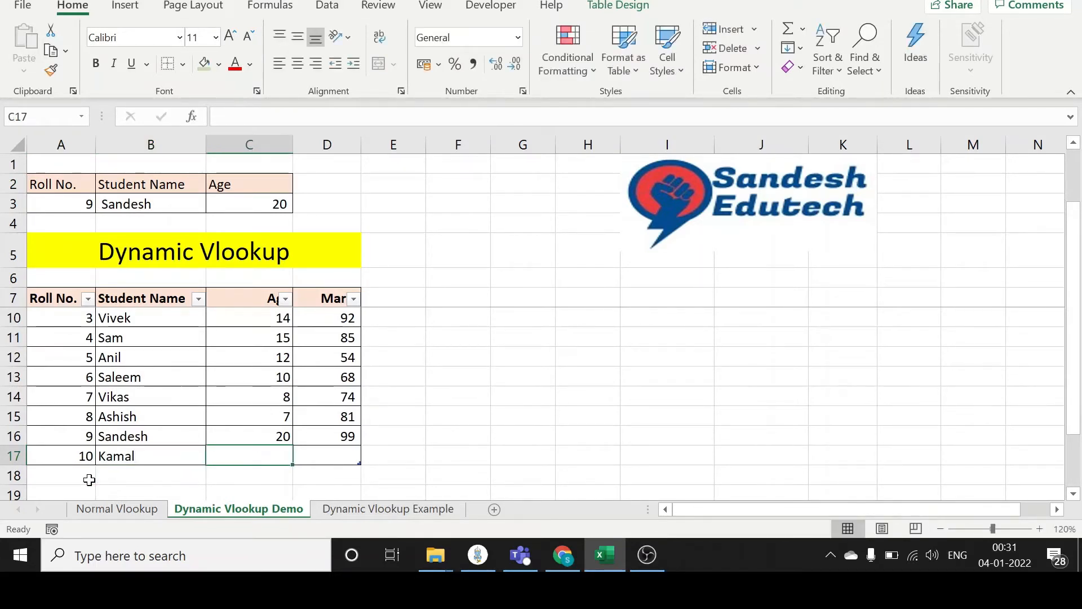
text(19)
key(Tab)
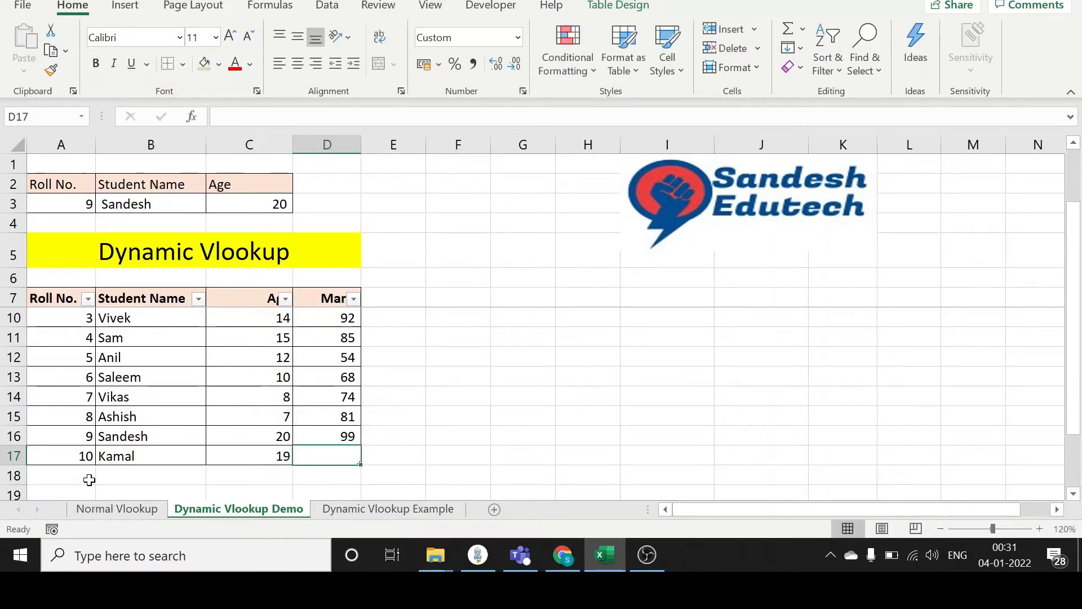
text(80)
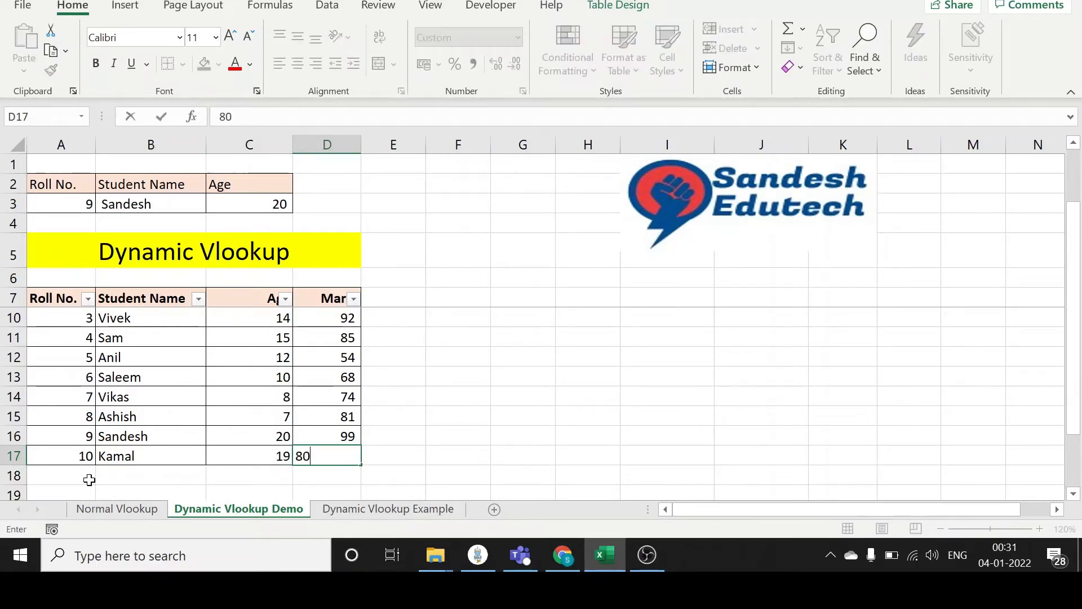
key(Down)
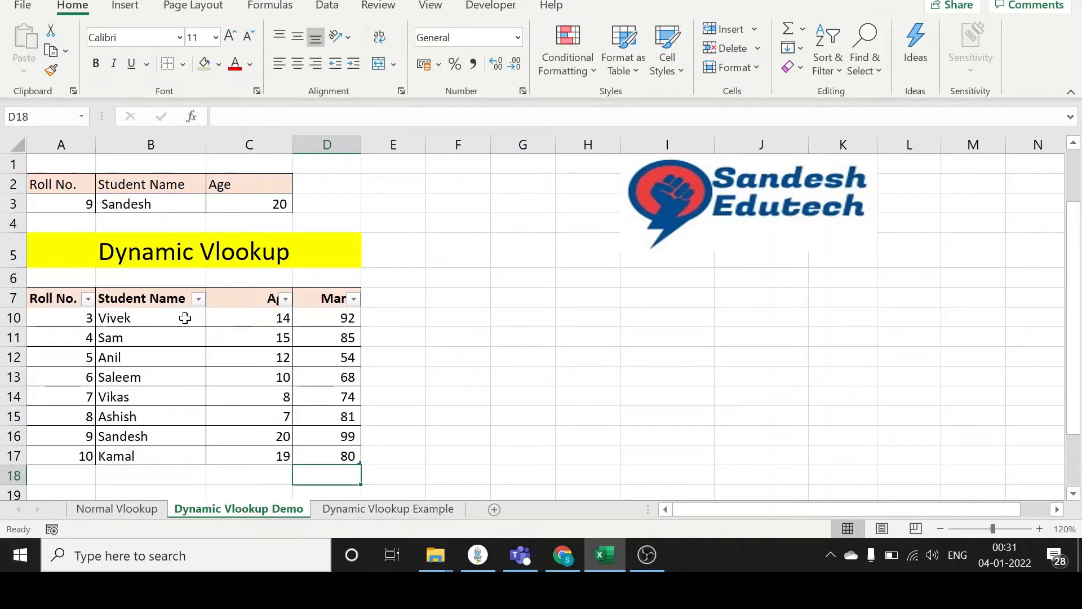
Set the lookup roll number in A3 of the Dynamic Vlookup Demo sheet to 10
click(80, 206)
text(10)
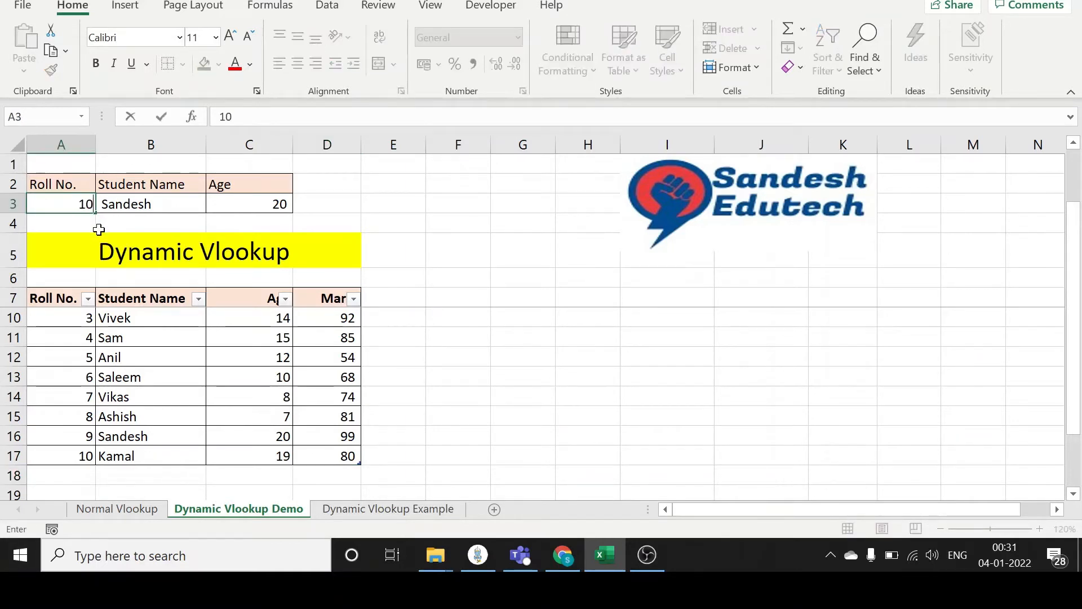
key(Return)
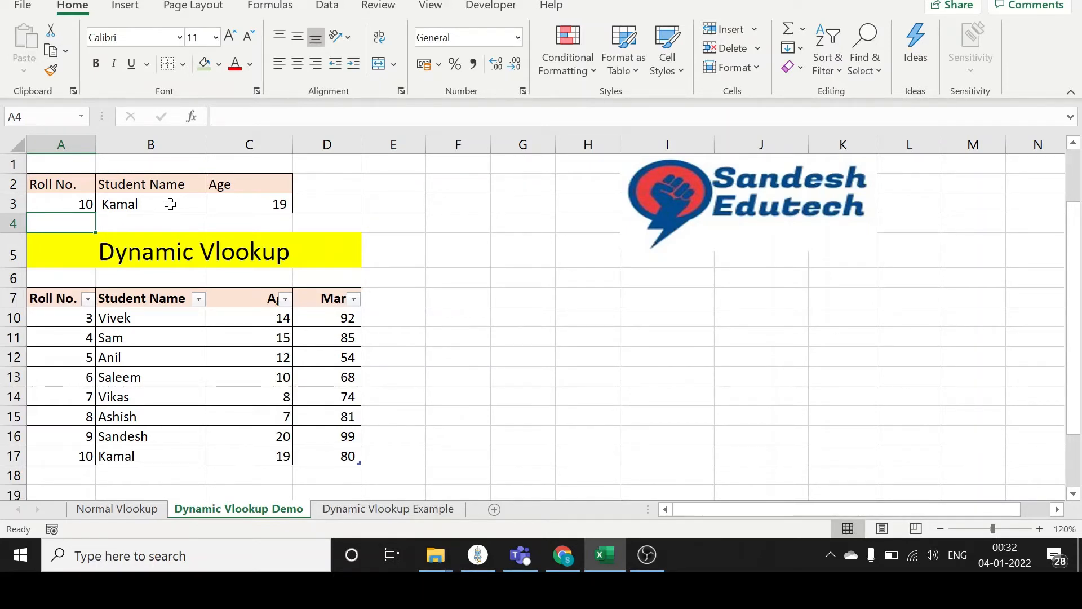
On the Dynamic Vlookup Example sheet, format A7:D15 as a table with headers, using the first Light table style
click(354, 505)
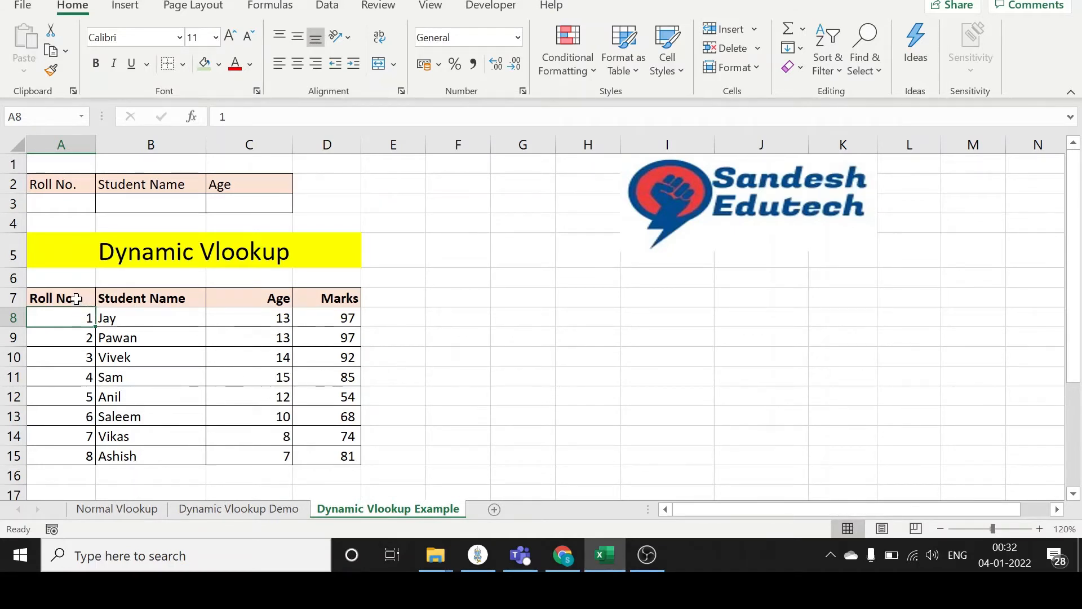
drag(76, 298, 341, 454)
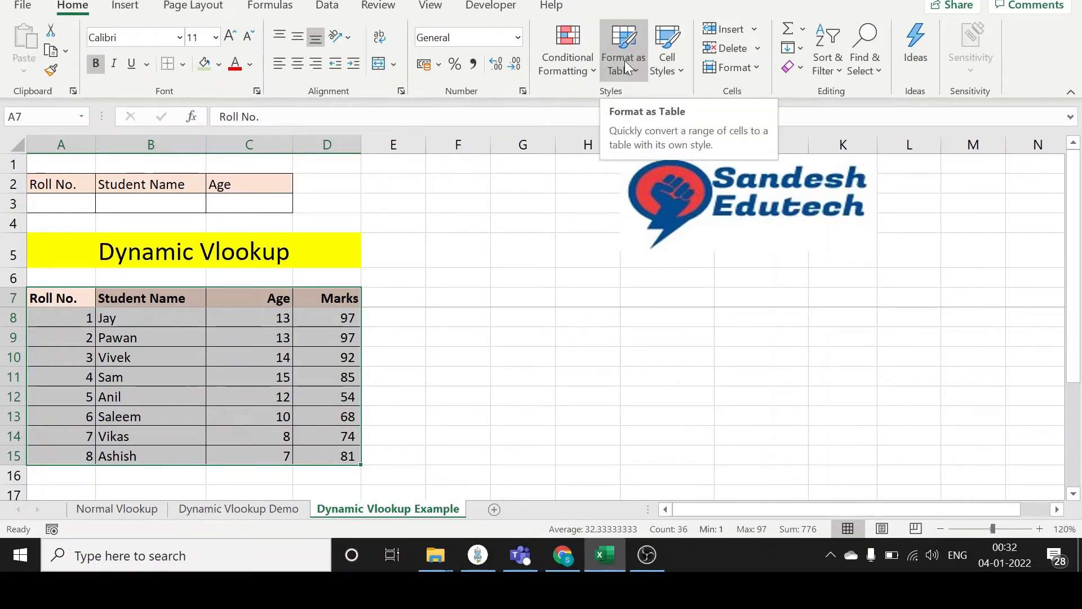
click(630, 75)
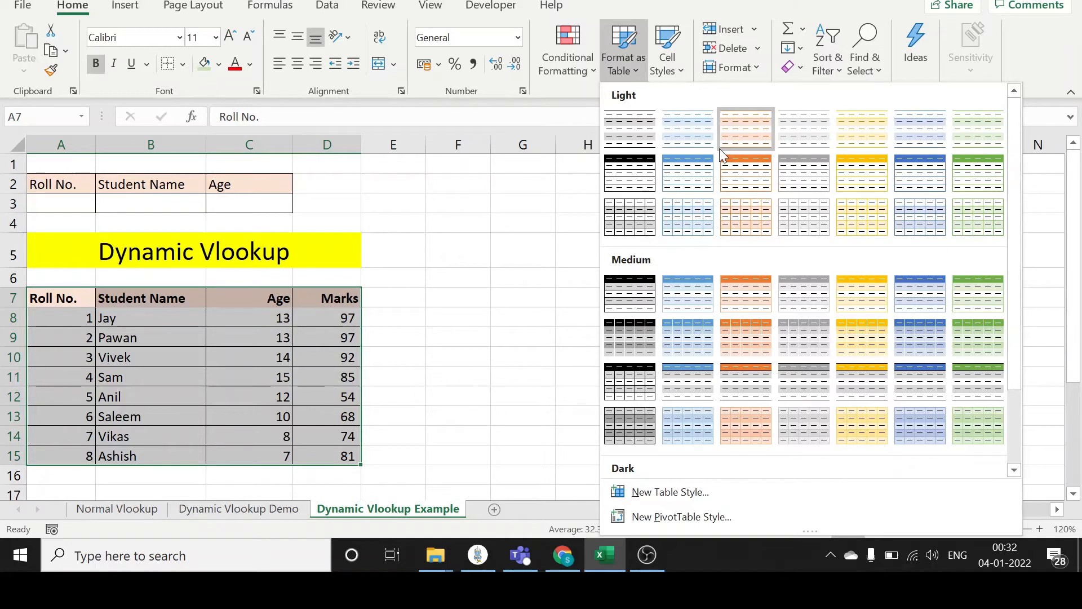
click(630, 128)
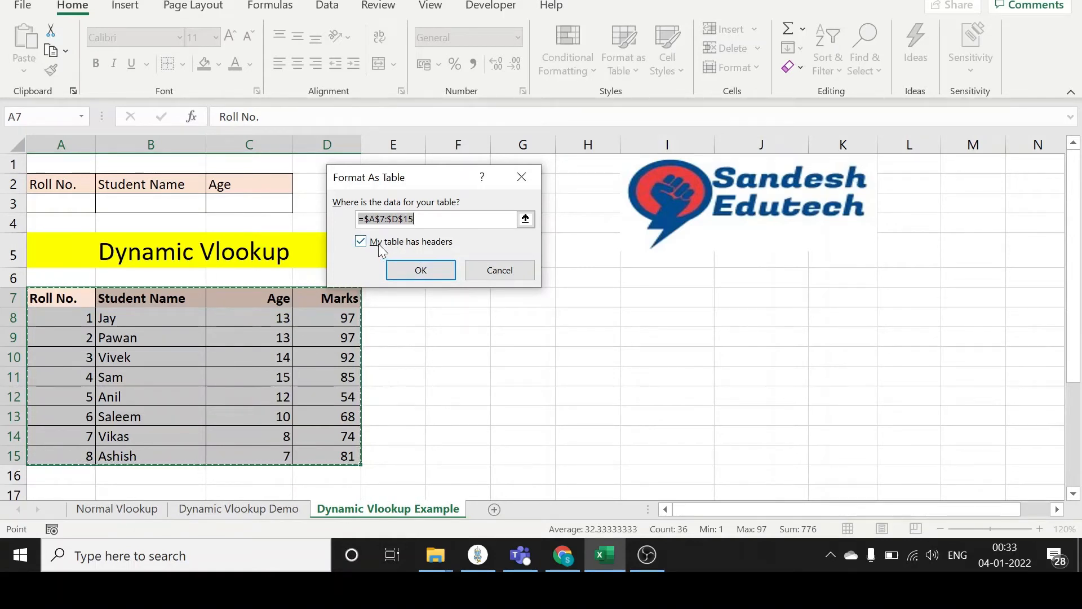
click(423, 273)
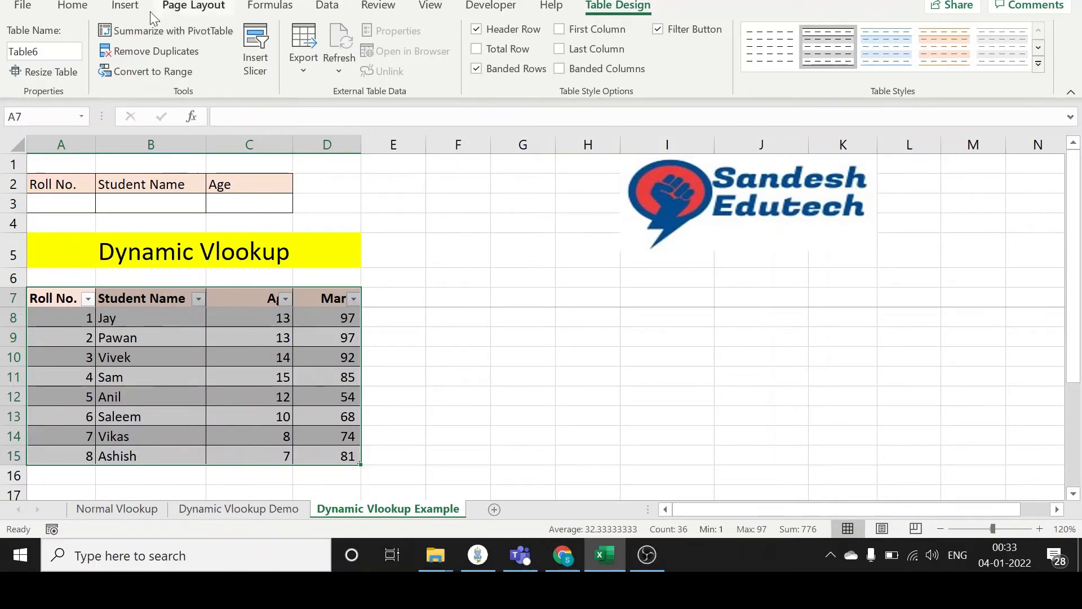
Turn off Banded Rows for the new student table
click(86, 6)
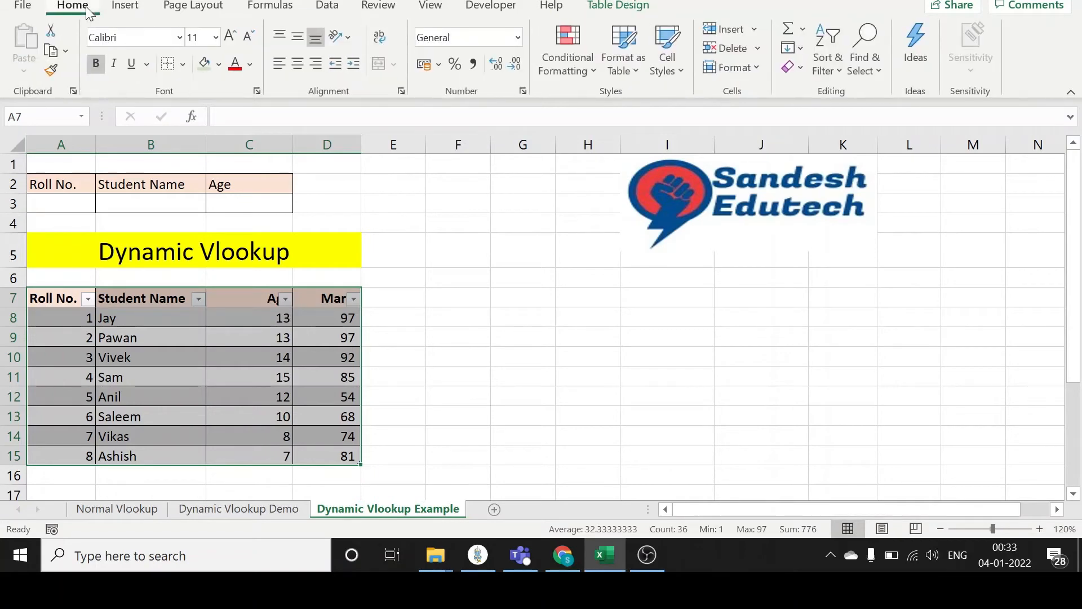
click(611, 8)
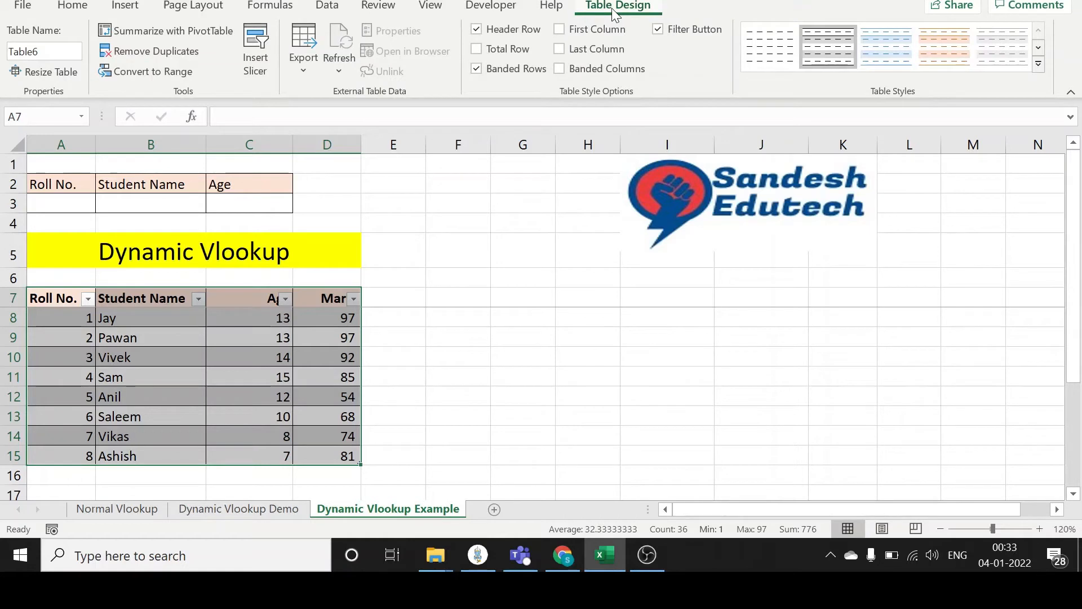
click(497, 66)
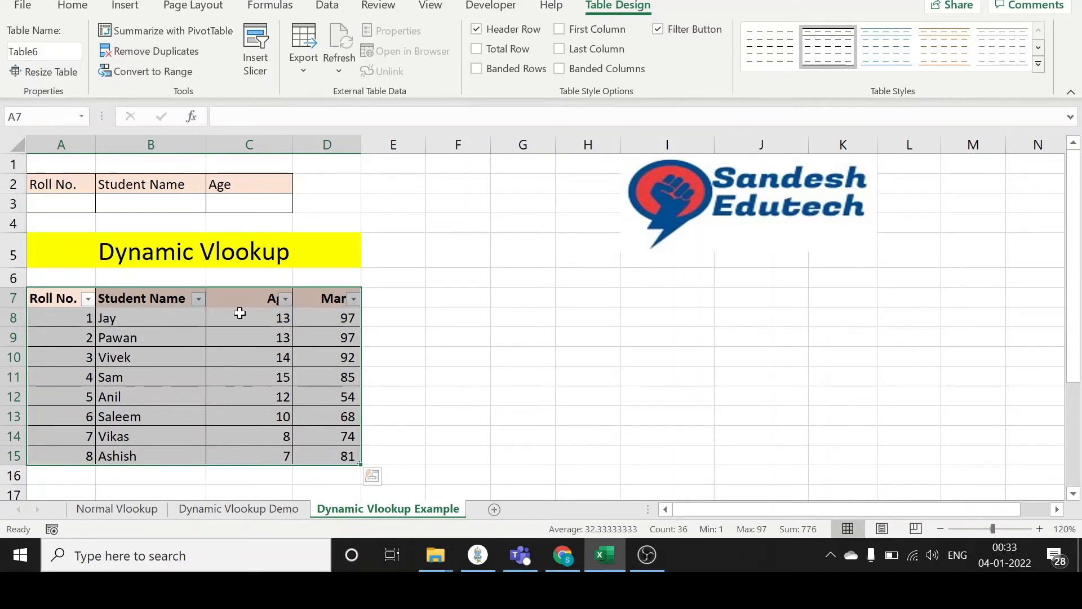
Set the lookup roll number in A3 of the Dynamic Vlookup Example sheet to 2
click(79, 204)
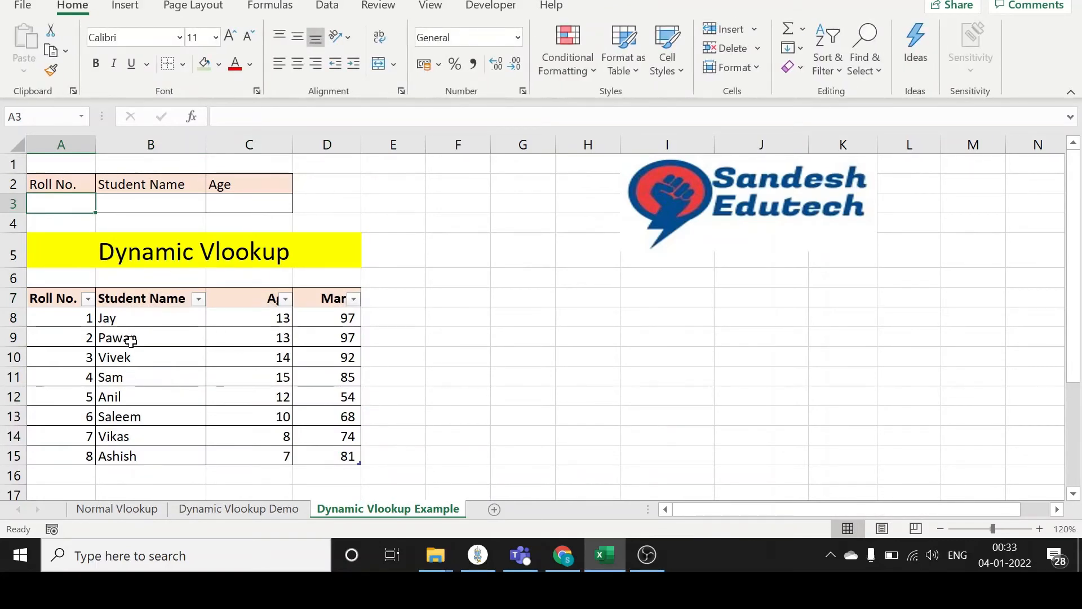
text(2)
key(Tab)
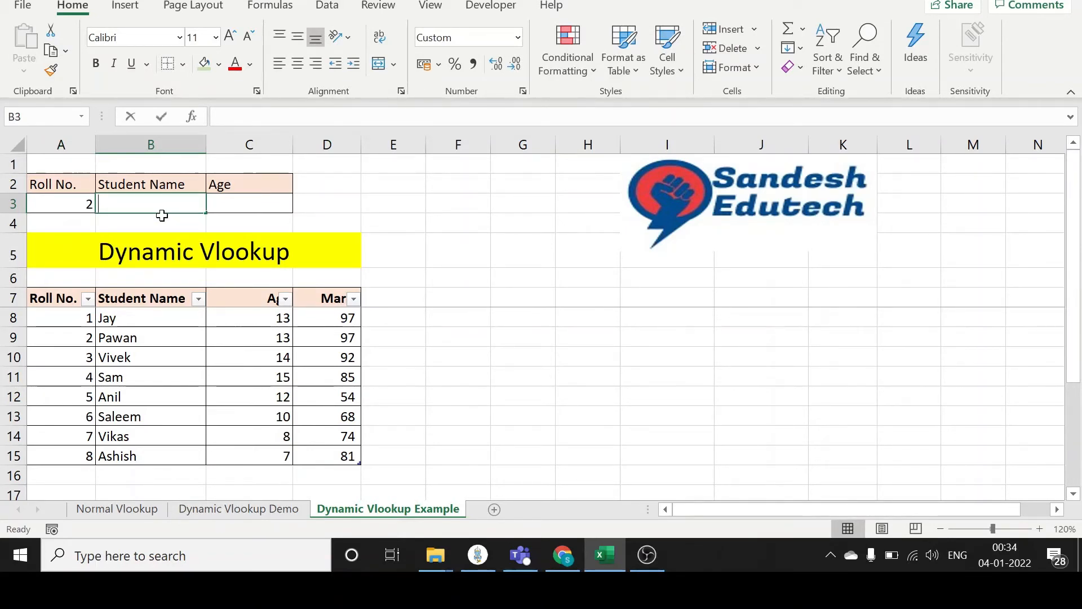
Enter the formula =VLOOKUP(A3,Table6[#All],2,0) in B3 to look up the student name from the whole table
text(=vlook)
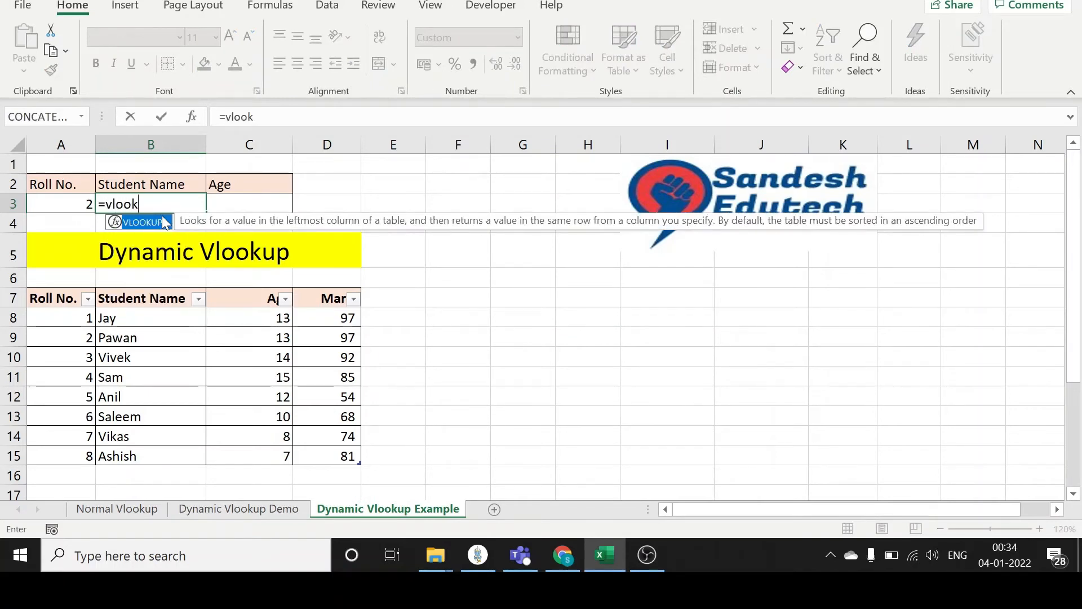
text(up()
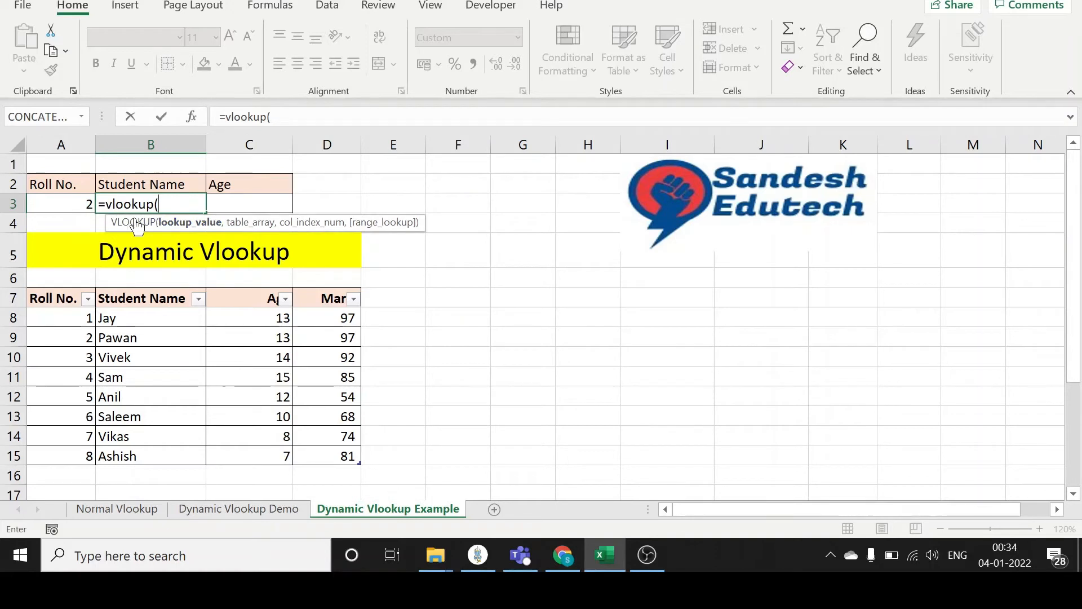
click(76, 203)
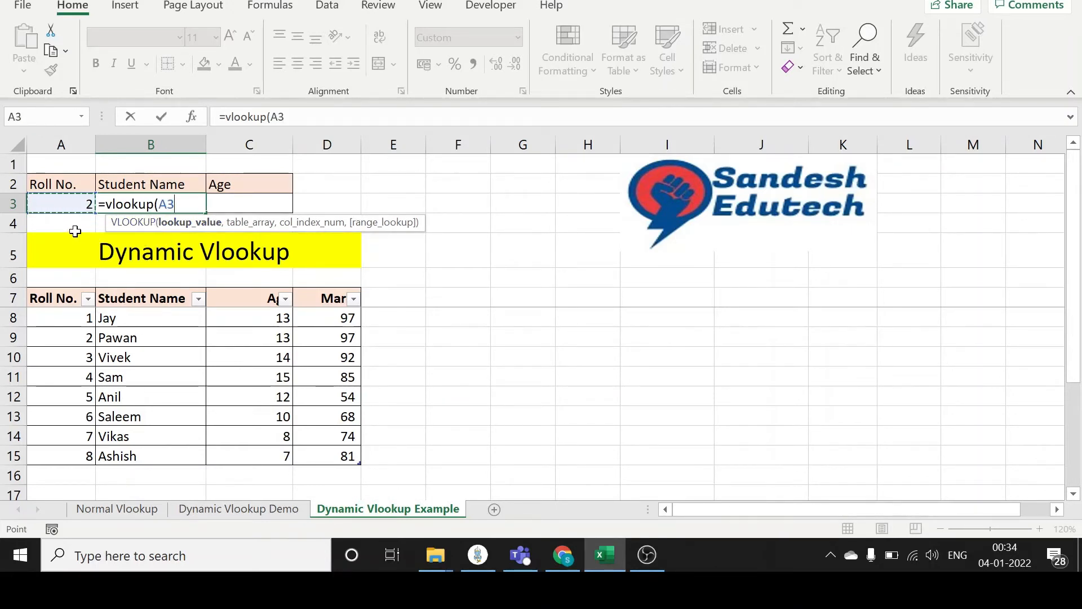
text(,)
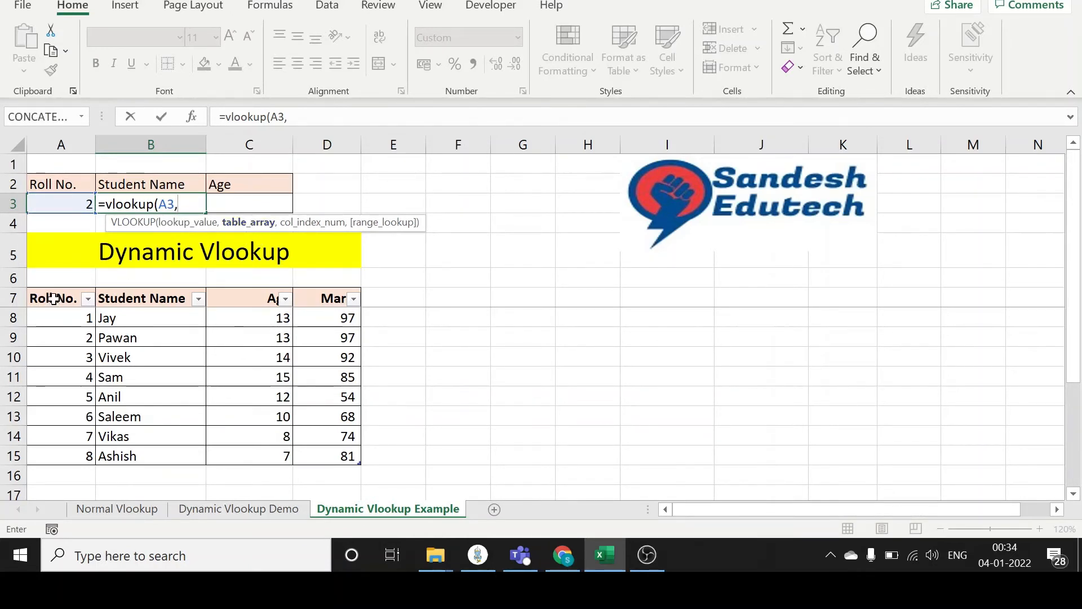
drag(55, 296, 327, 451)
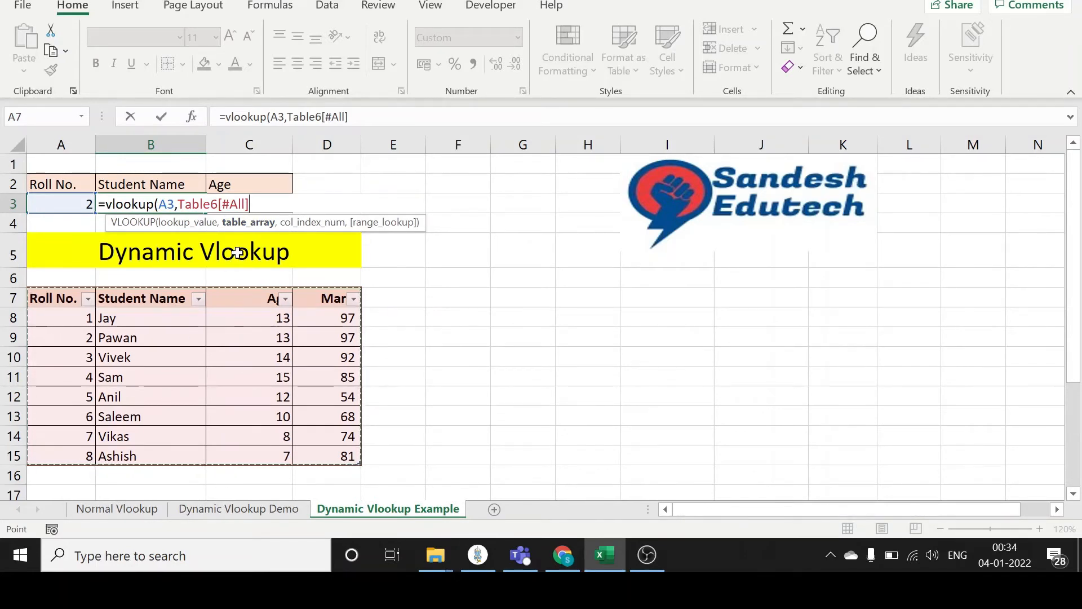
text(,)
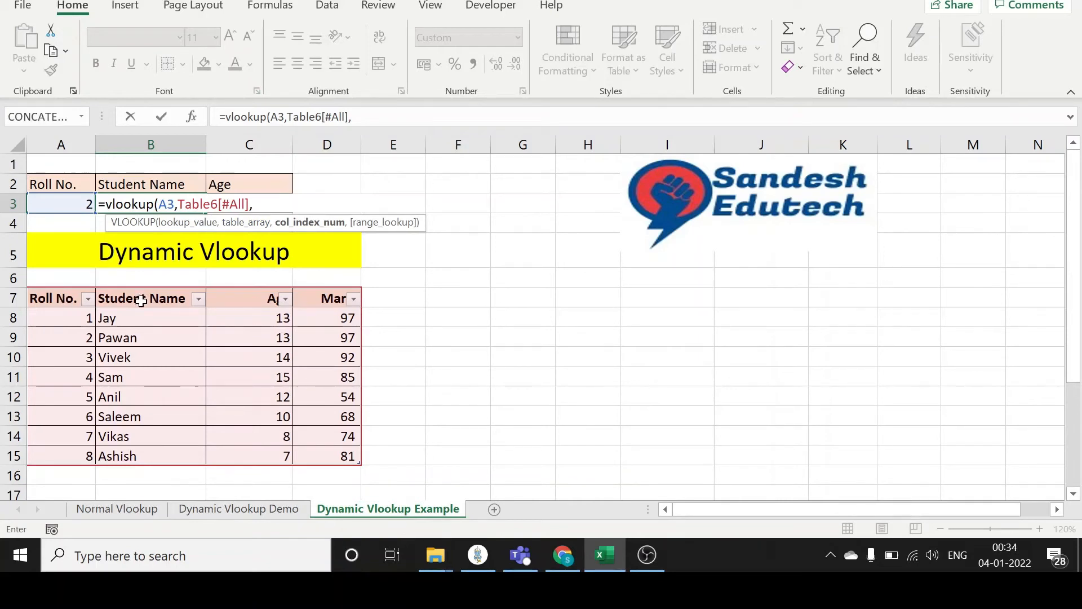
text(2,)
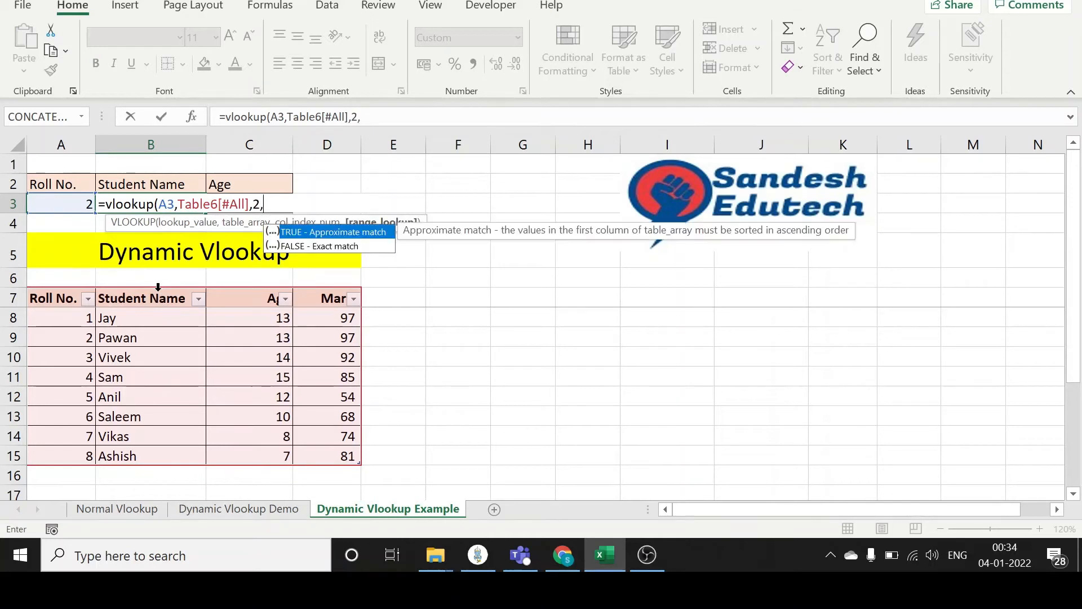
text(0))
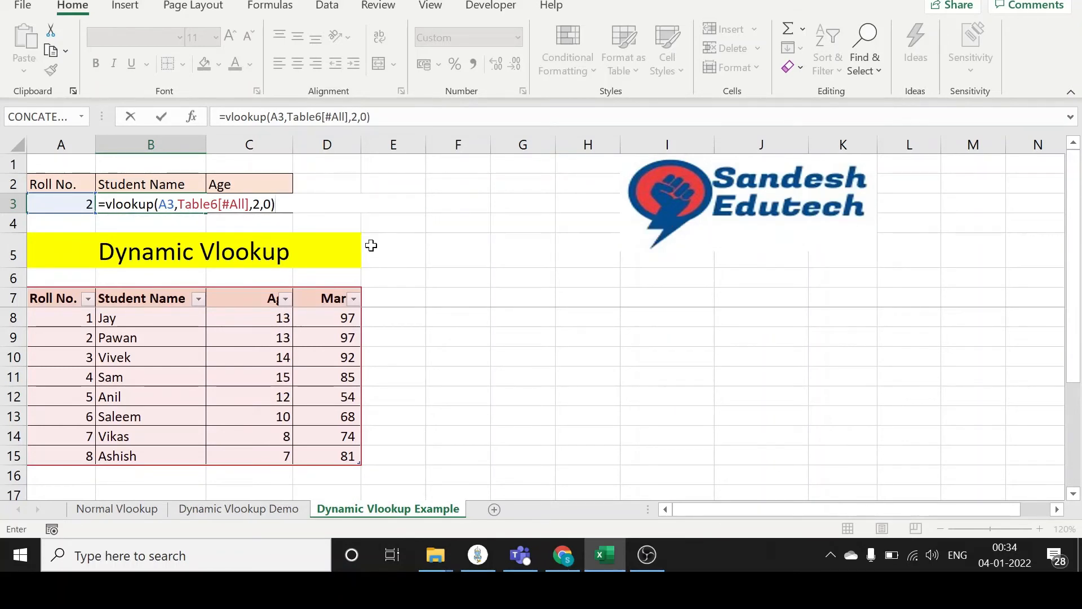
key(Return)
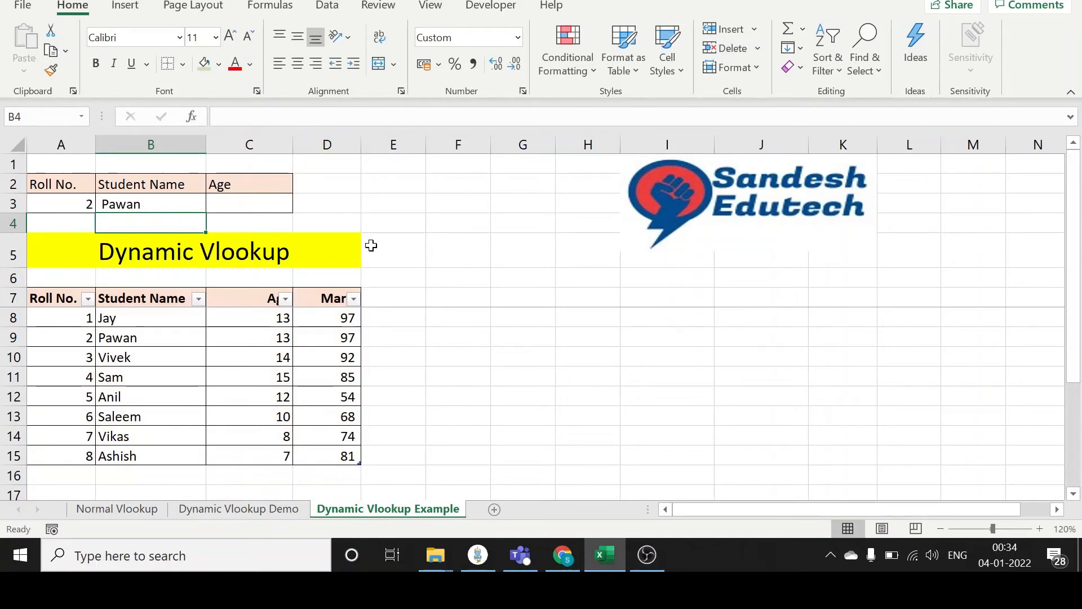
key(Up)
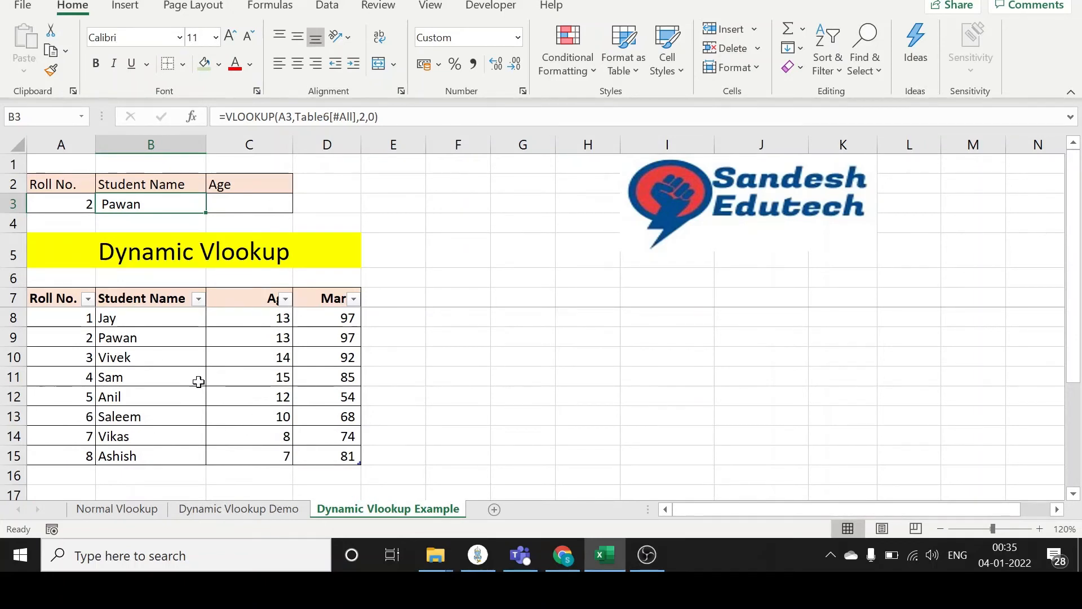
Add a record in row 16 directly below the table with roll number 9, the student's name, age 20 and marks 99
click(82, 478)
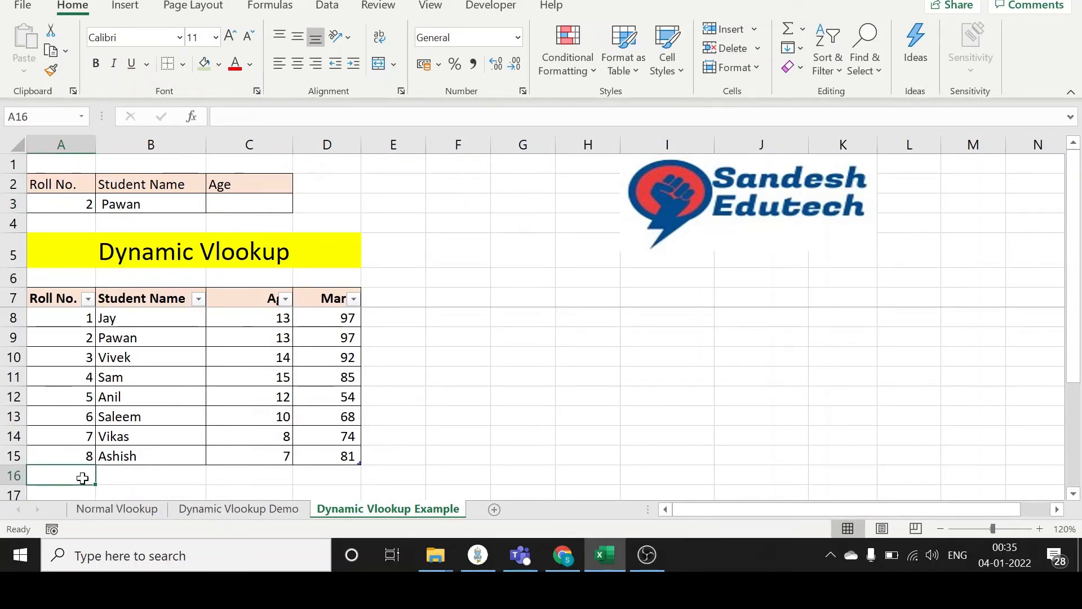
text(9)
key(Tab)
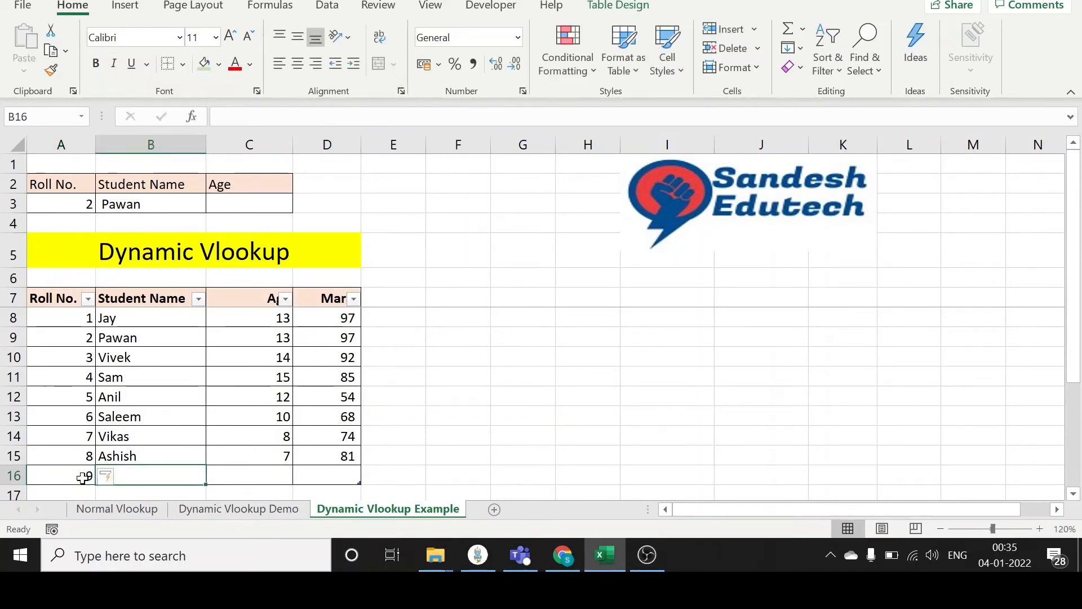
text(Sandesh)
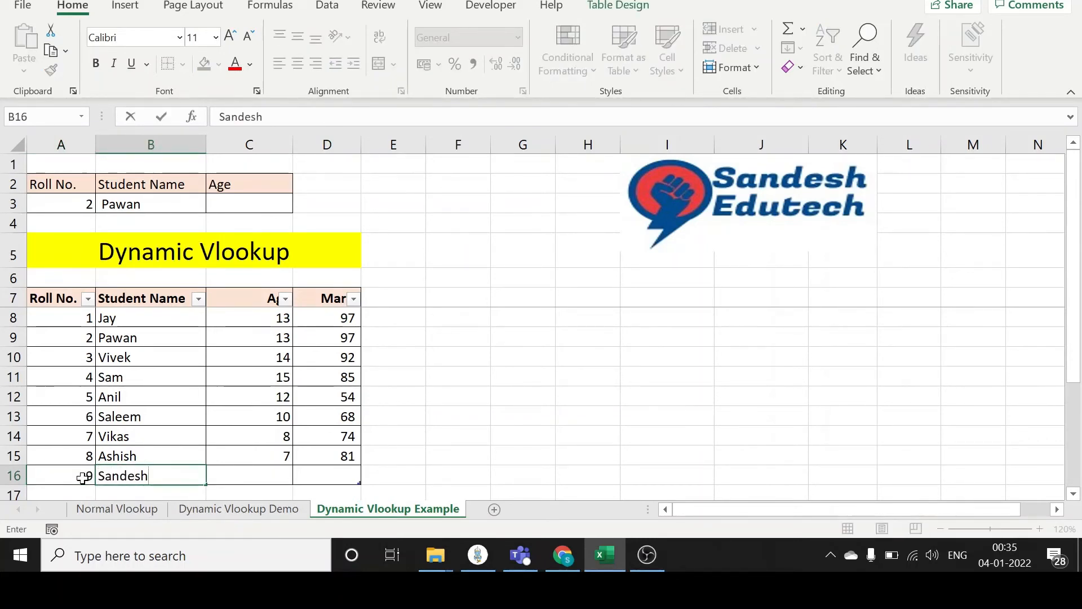
key(Tab)
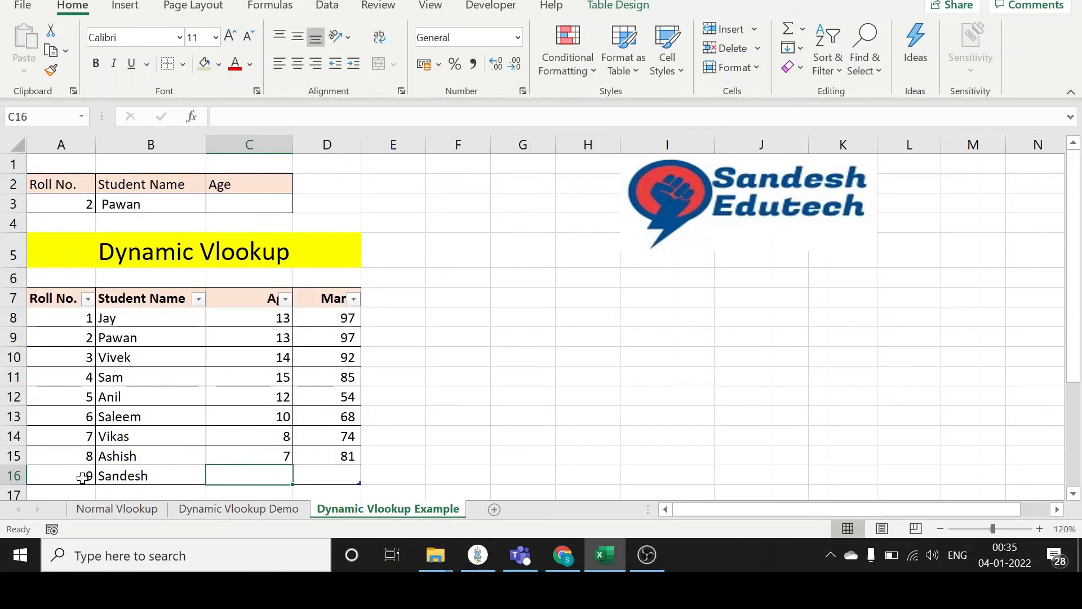
text(20)
key(Tab)
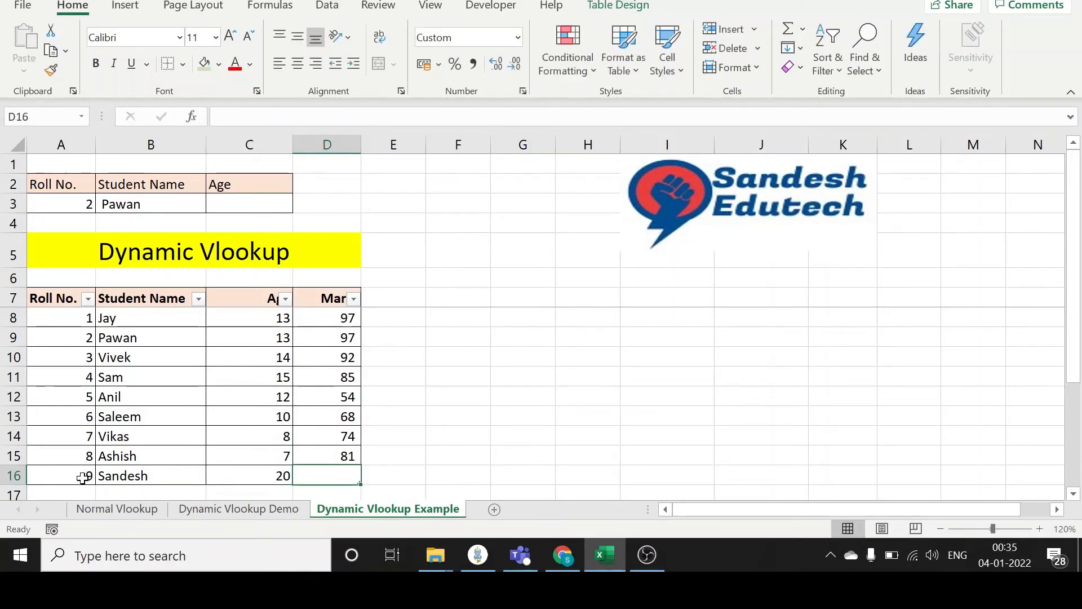
text(99)
key(Return)
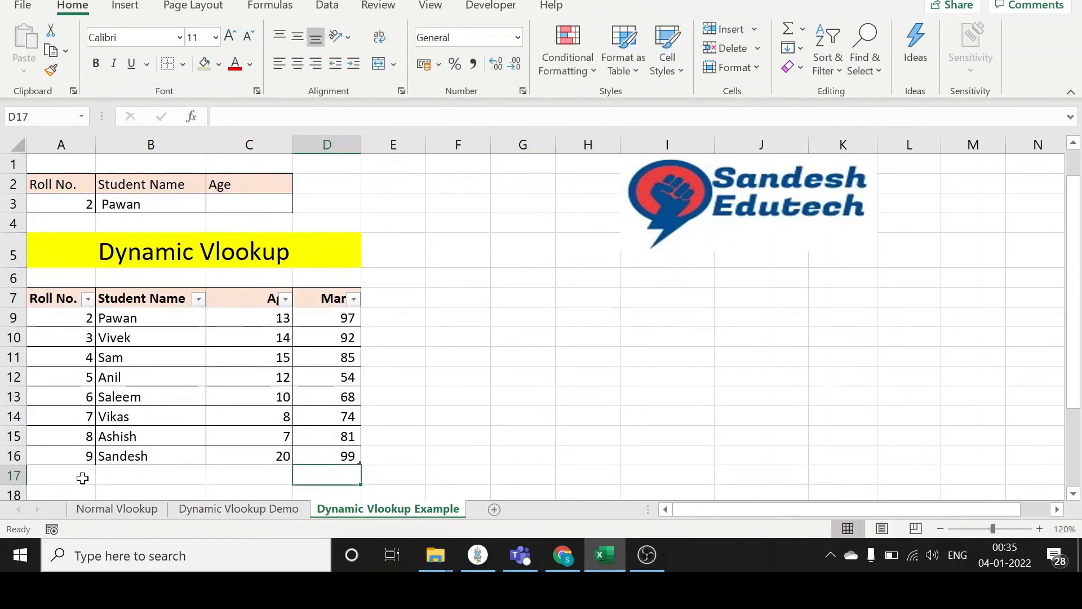
Set the lookup roll number in A3 to 9 to test the name lookup on the added record
click(90, 206)
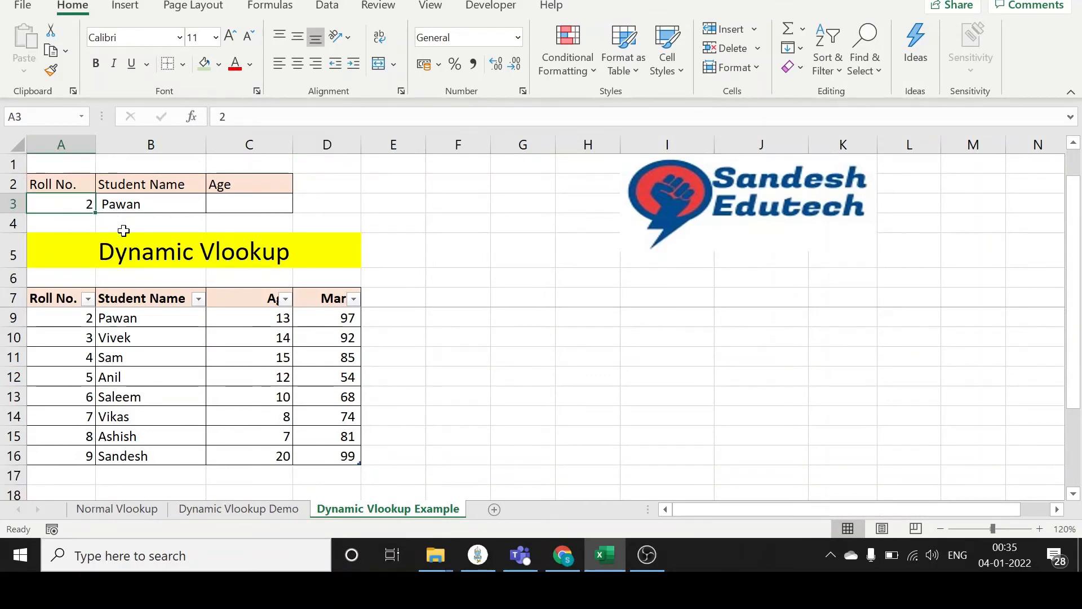
text(9)
key(Return)
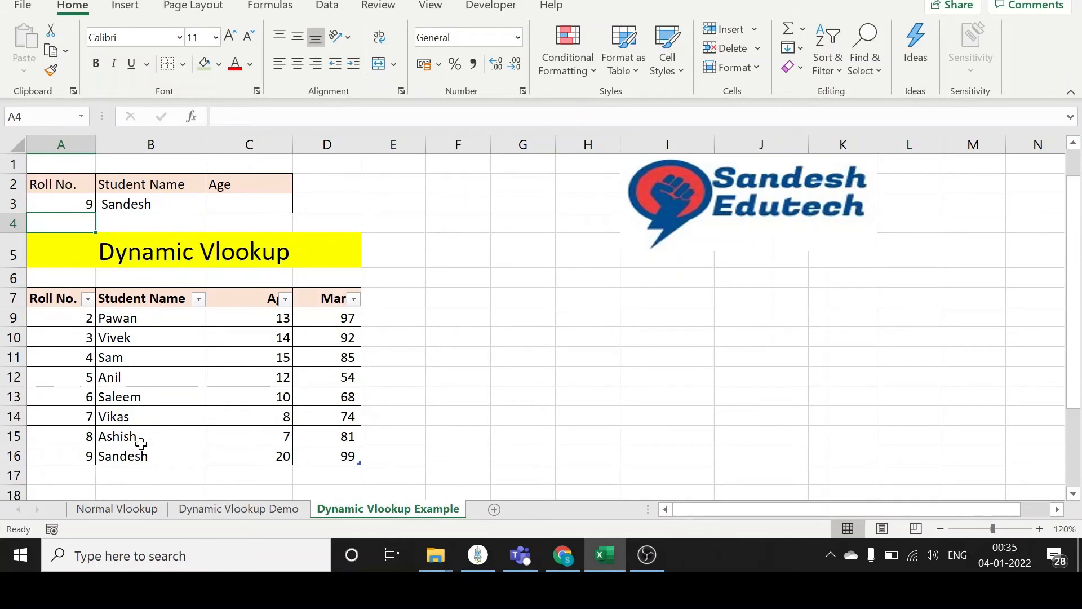
click(89, 451)
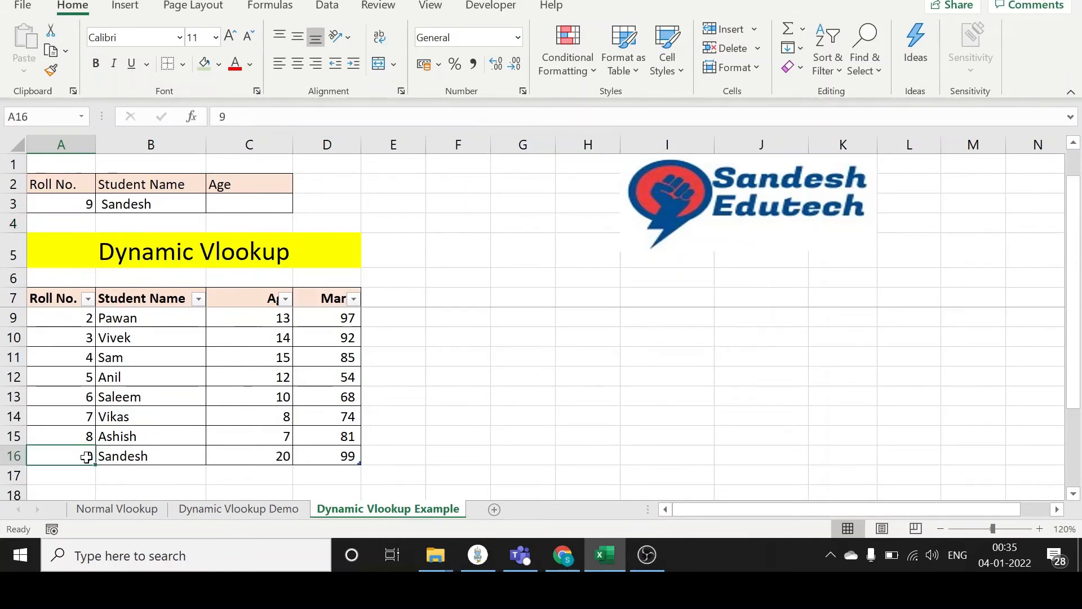
click(89, 475)
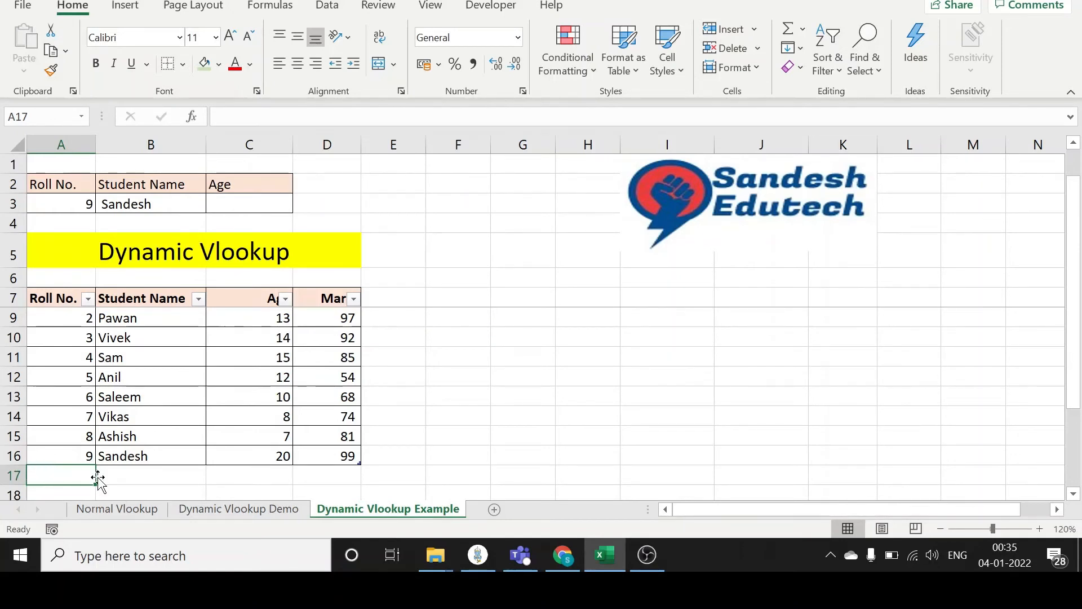
click(74, 491)
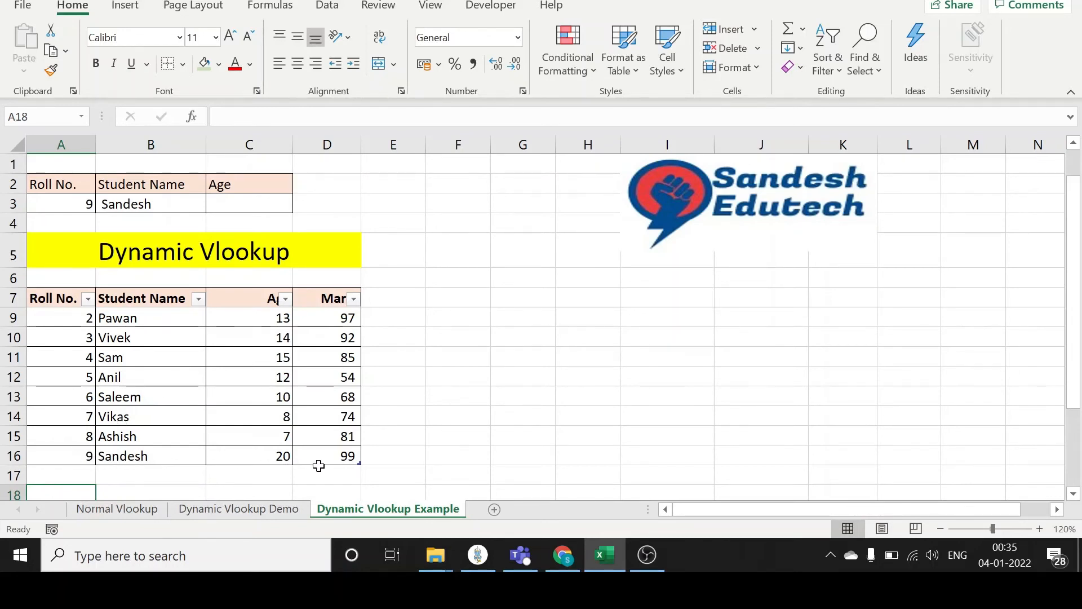
click(81, 475)
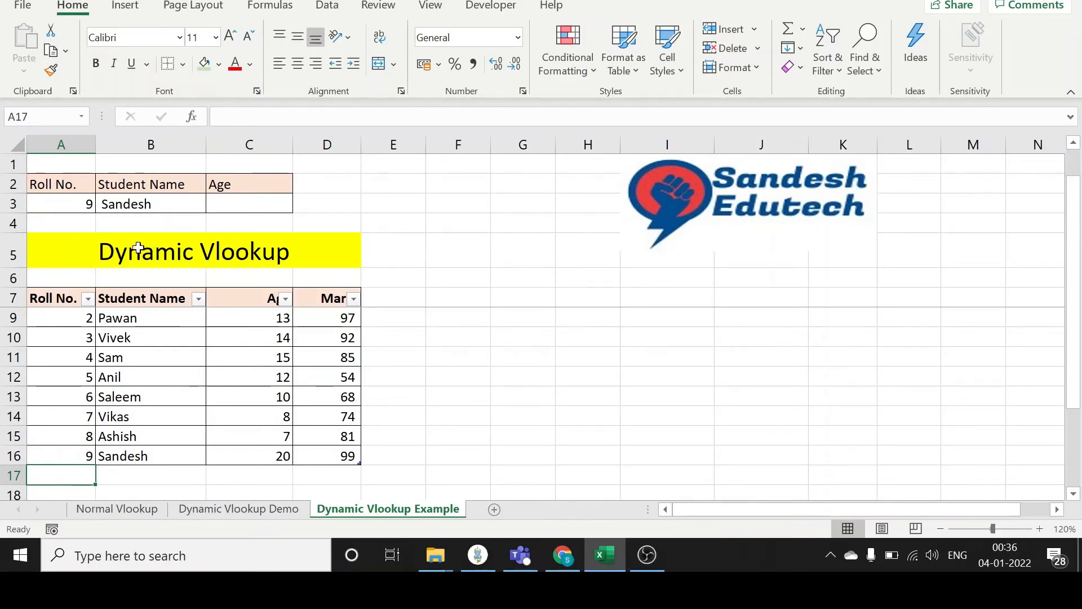
Set the lookup roll number in A3 to 10 and check the name lookup in B3
click(85, 208)
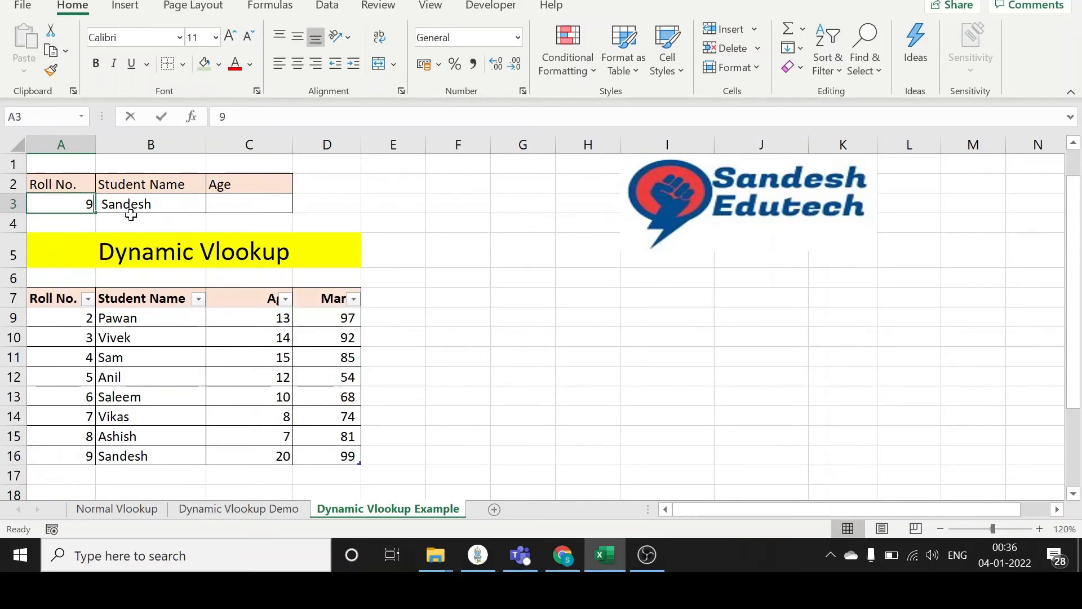
text(10)
key(Return)
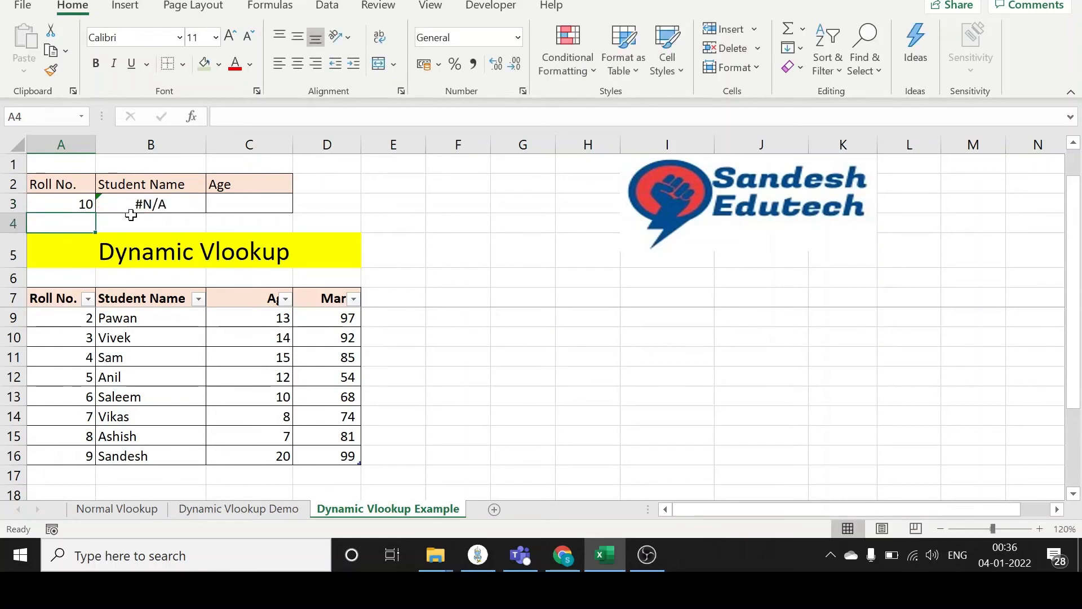
click(130, 209)
Add a record in row 17 directly below the table with roll number 10, the student's name, age 19 and marks 80
click(74, 477)
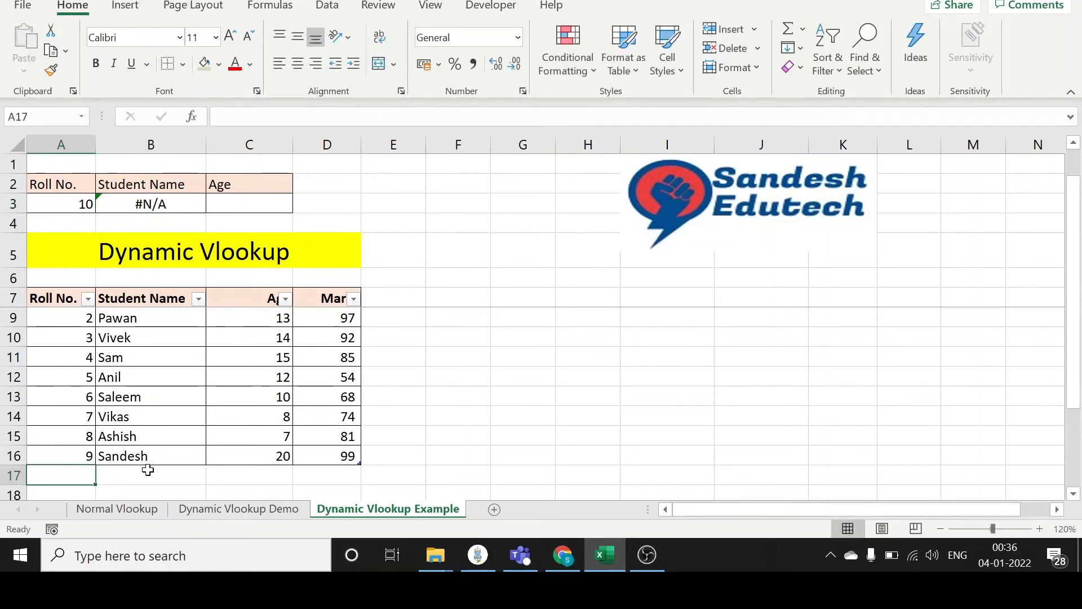
text(10)
key(Tab)
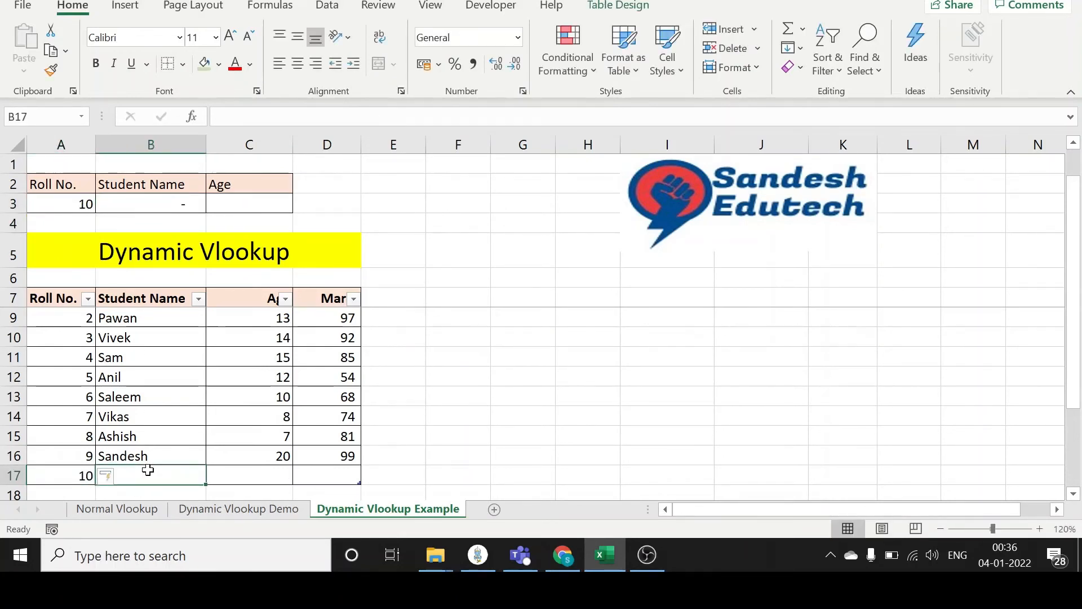
text(Kamal)
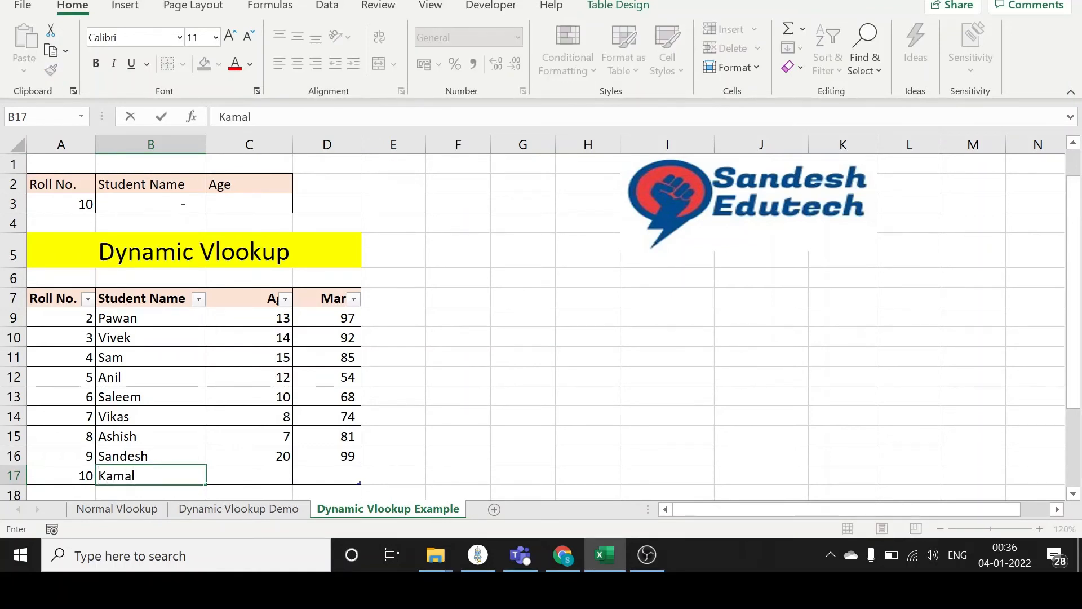
key(Tab)
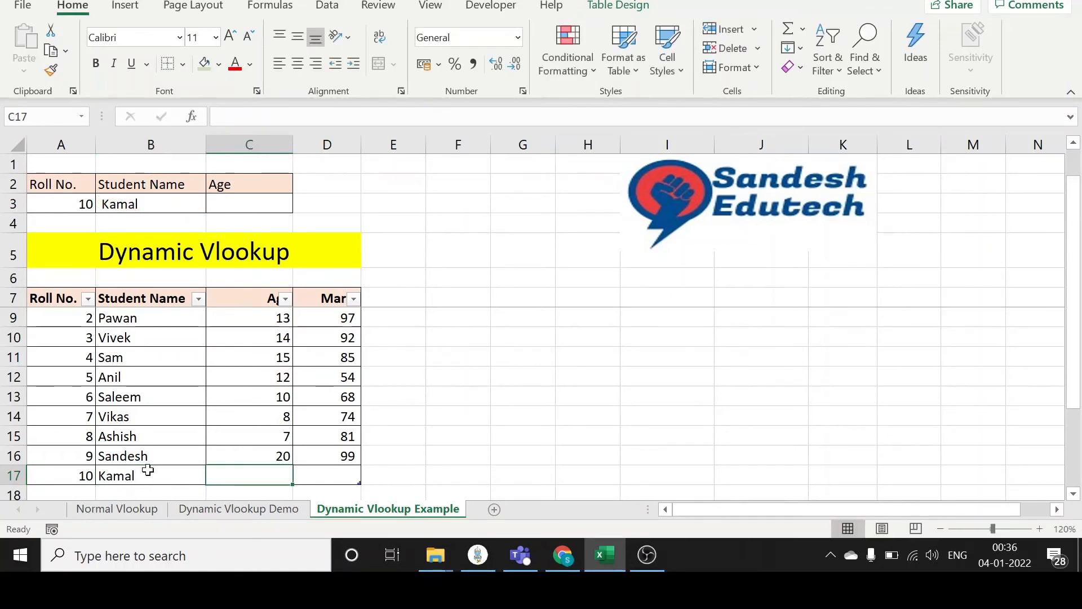
text(19)
key(Tab)
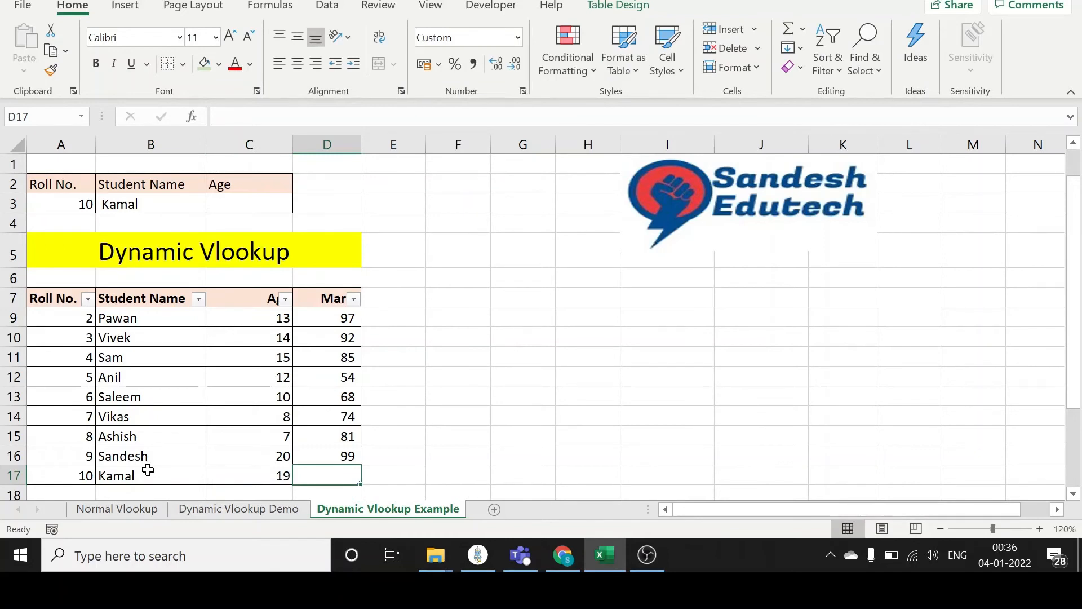
text(80)
key(Return)
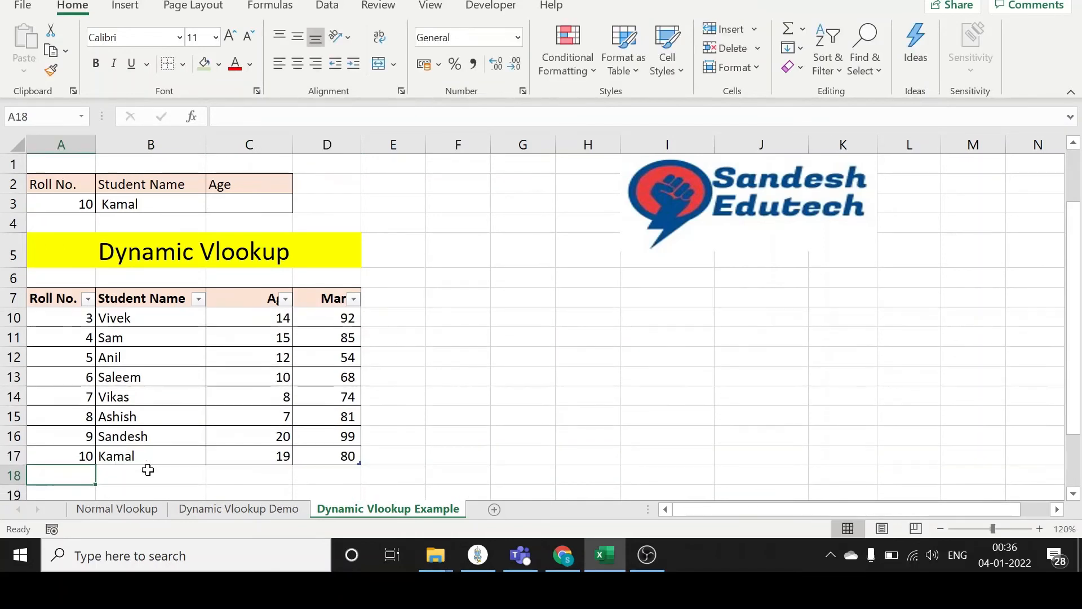
click(81, 203)
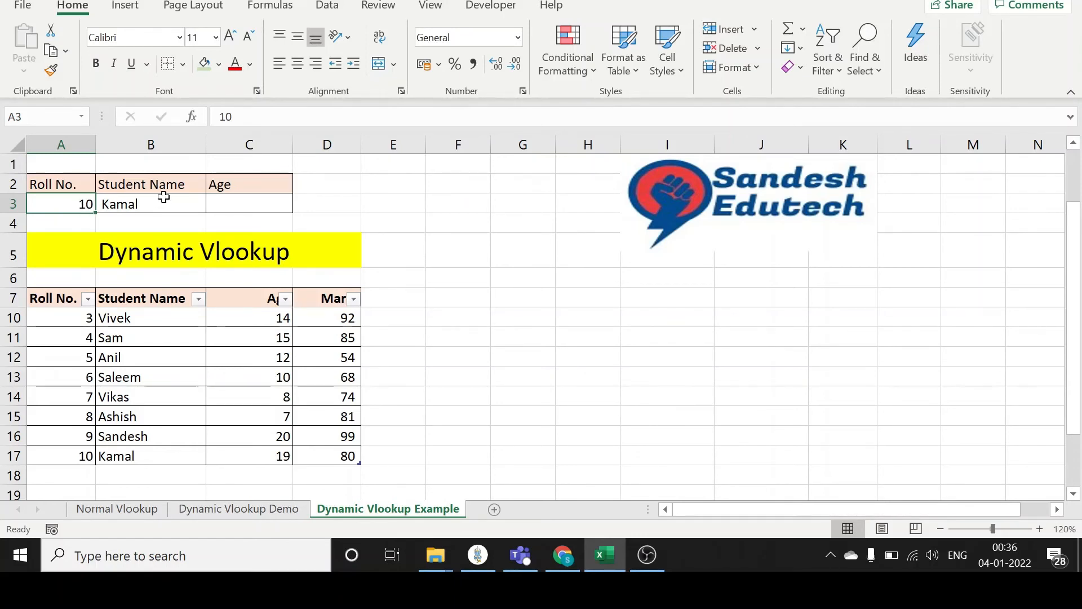
click(263, 200)
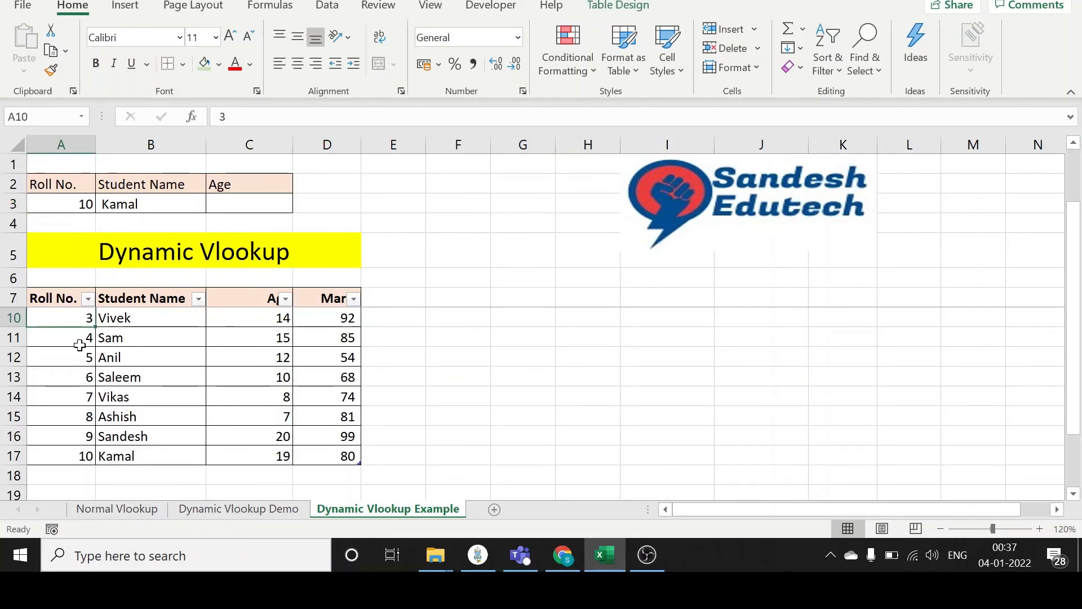
Rename the student table as classrec and check the table reference in the B3 lookup formula
scroll(78, 343, up, 1)
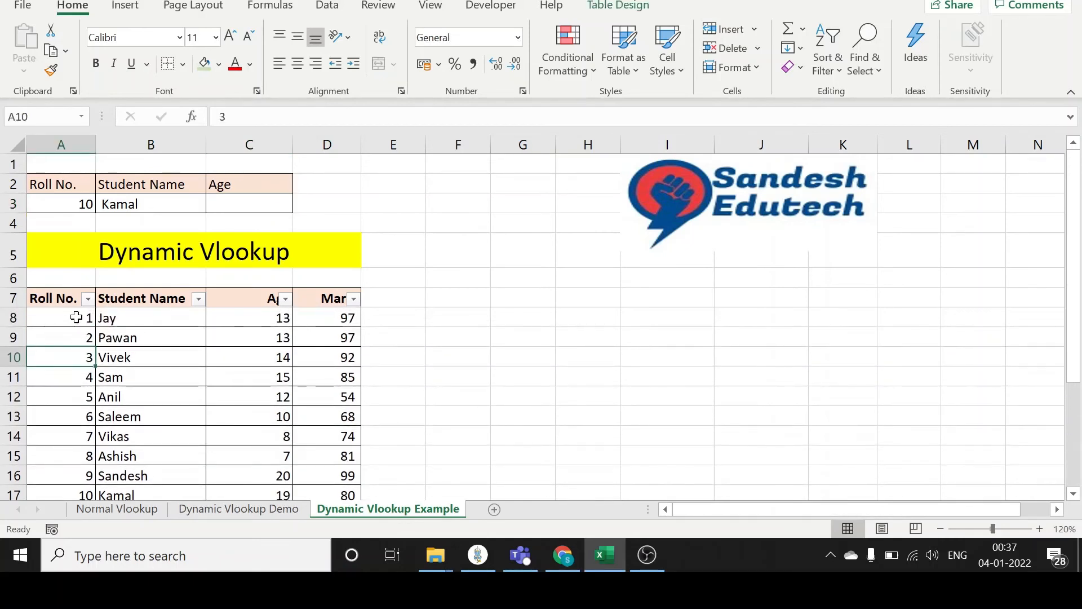
click(76, 318)
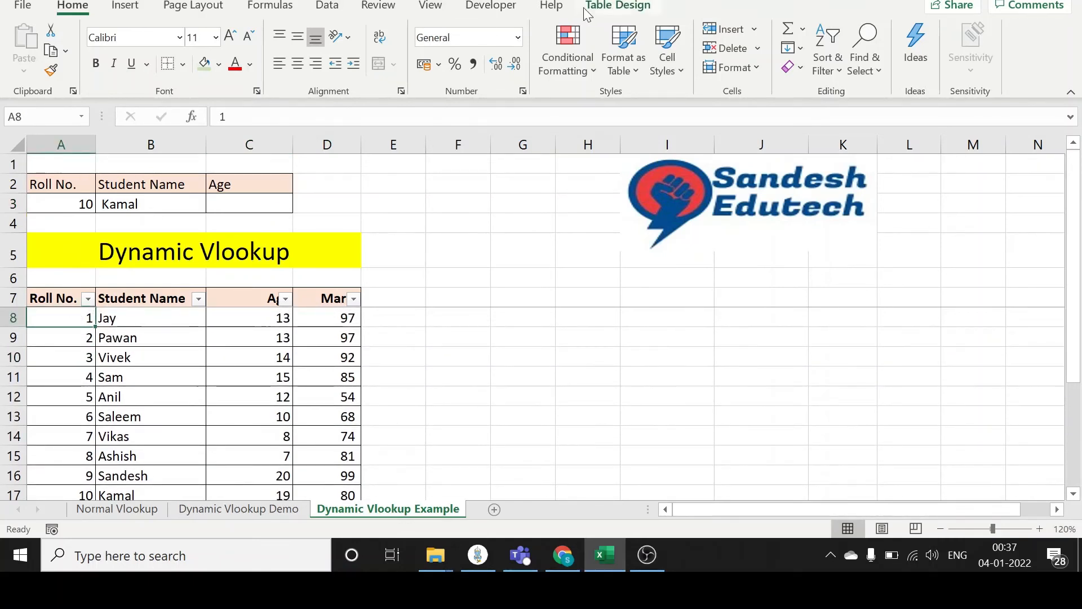
click(631, 8)
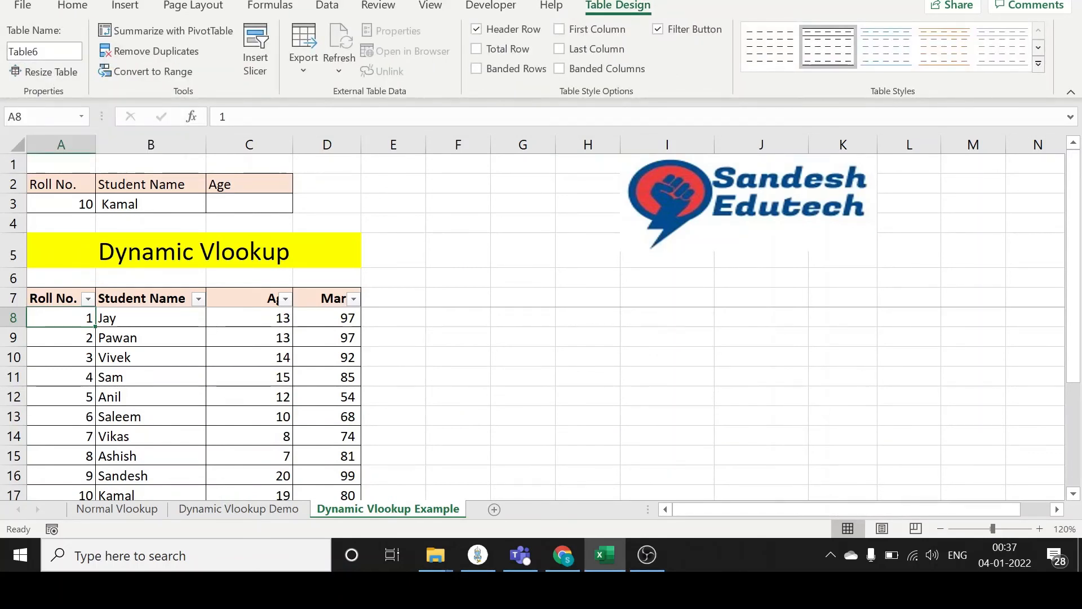
click(53, 52)
text(classrec)
click(216, 206)
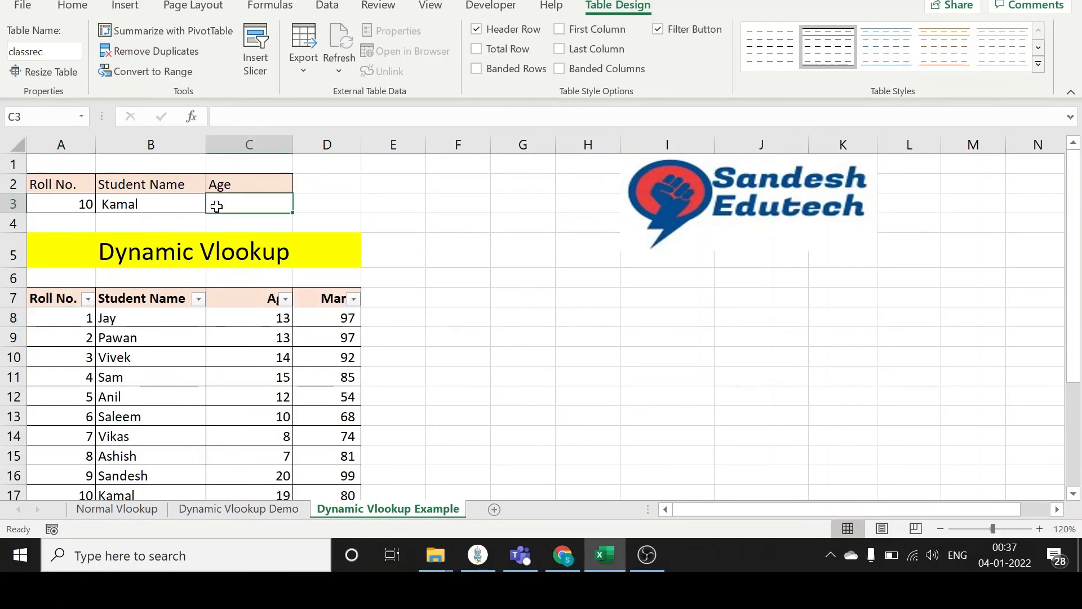
click(133, 208)
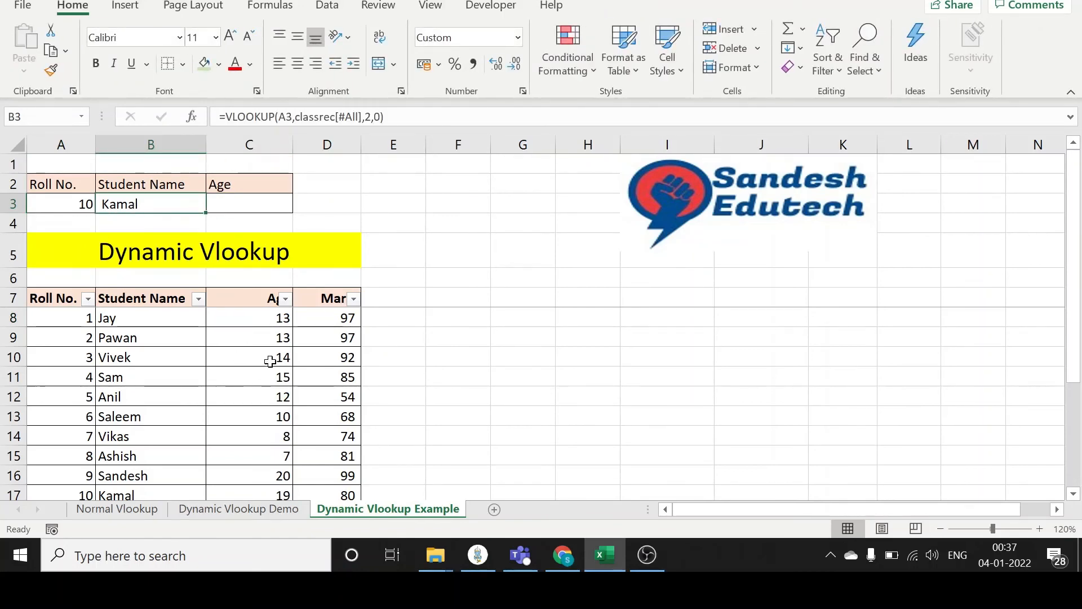
Enter the formula =VLOOKUP(A3,classrec,3,0) in C3 to look up the student's age from the named table
click(248, 199)
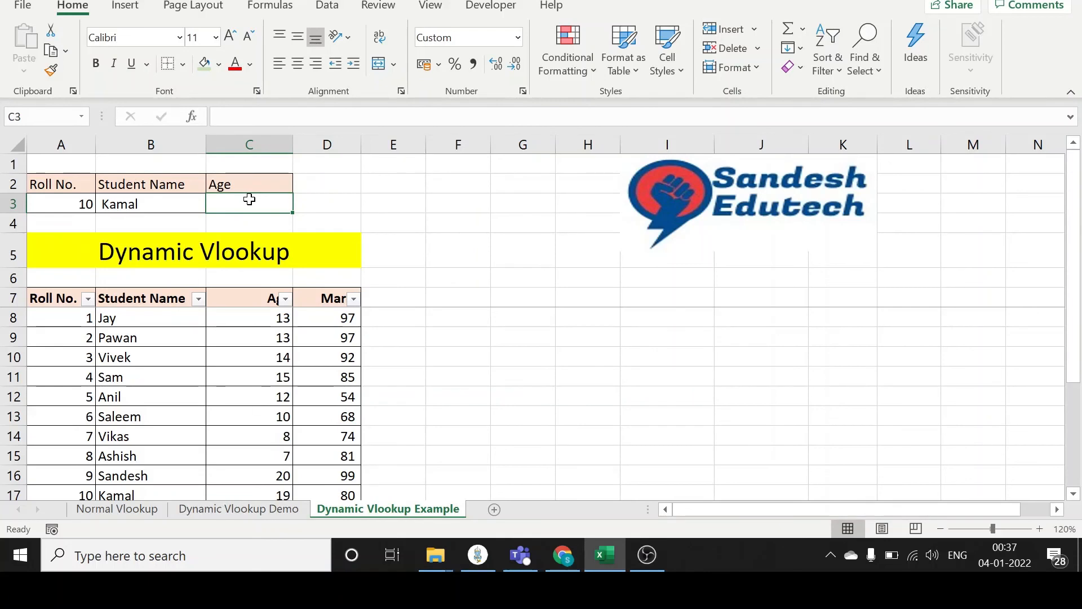
text(v)
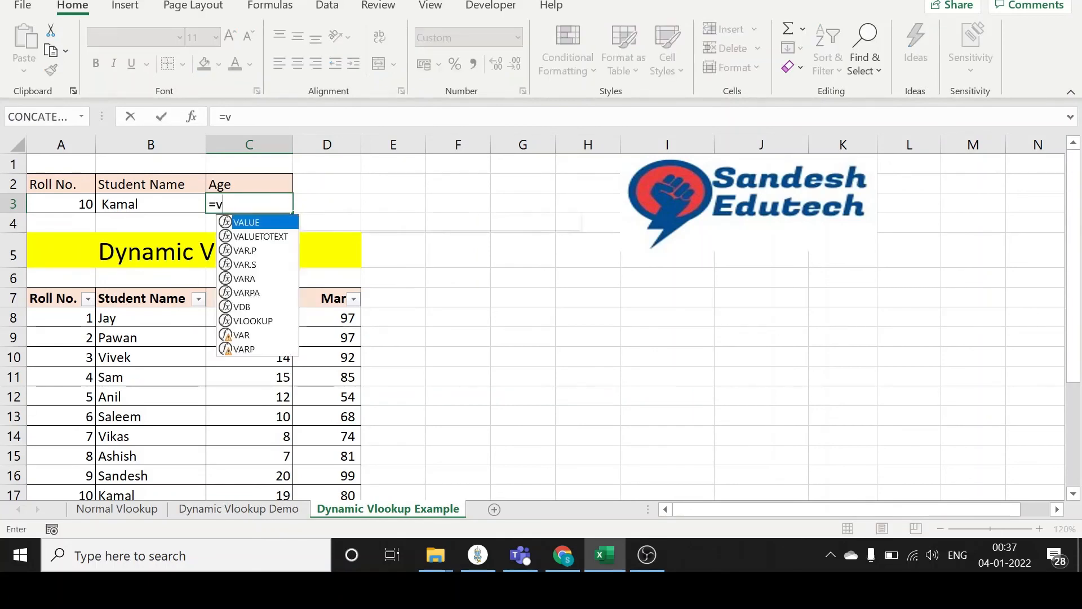
text(lookup()
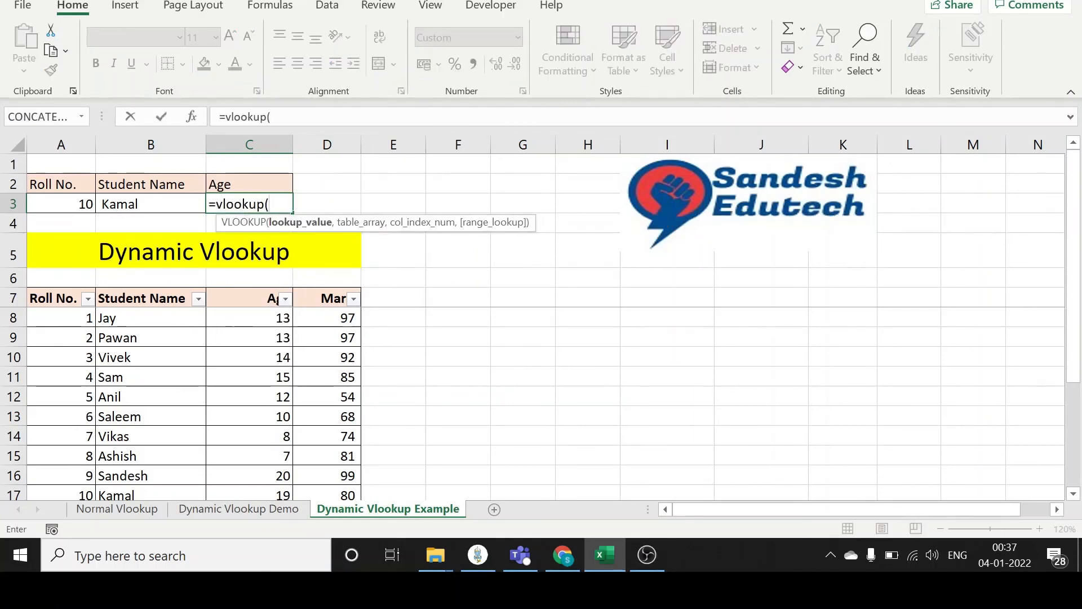
click(63, 206)
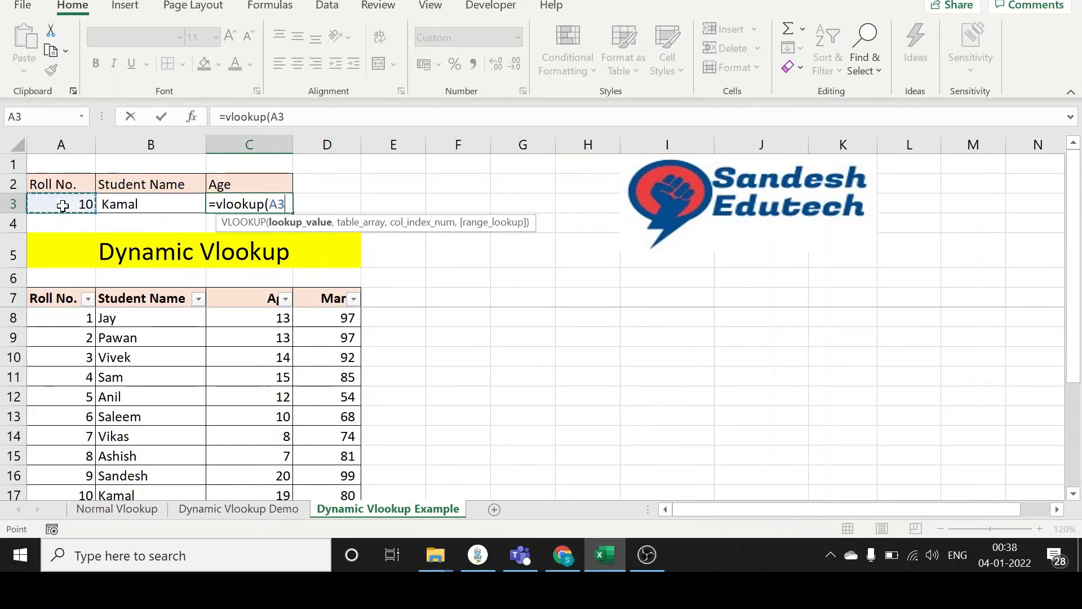
text(,)
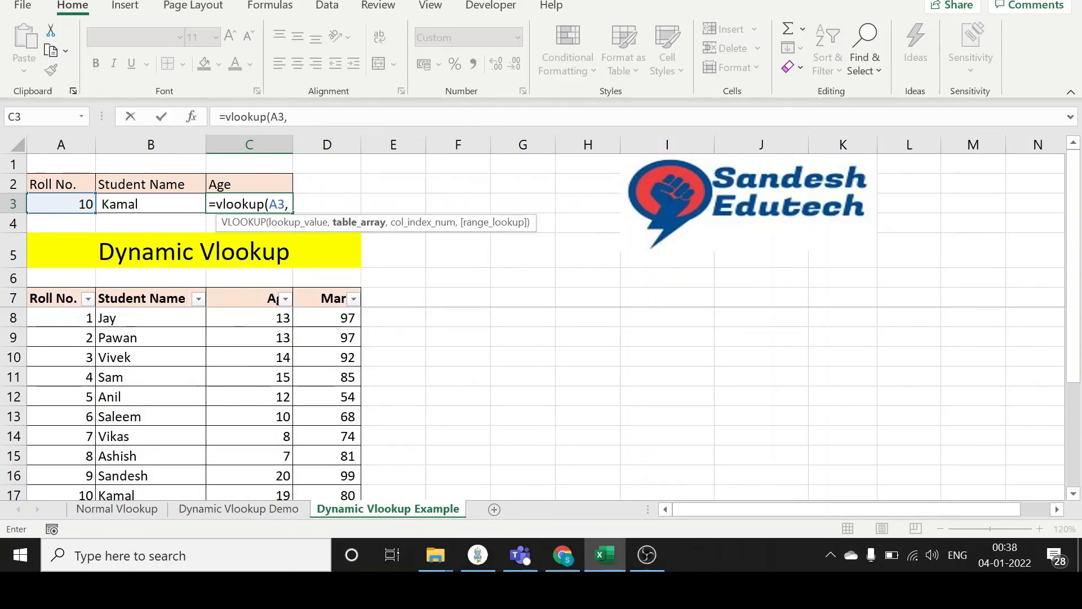
click(287, 117)
text(cla)
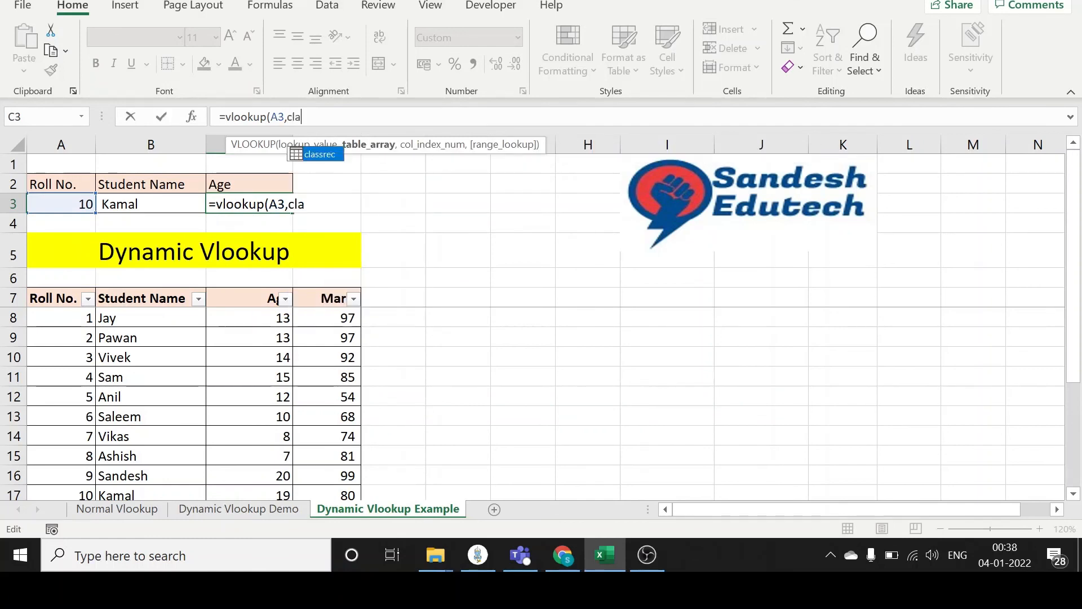
text(ssrec)
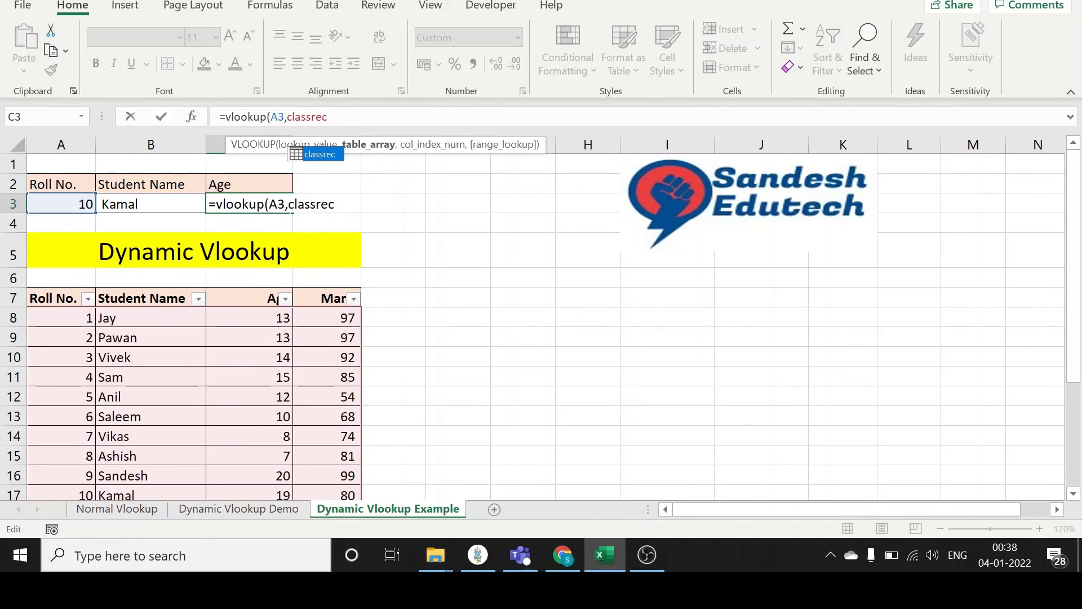
scroll(205, 307, down, 2)
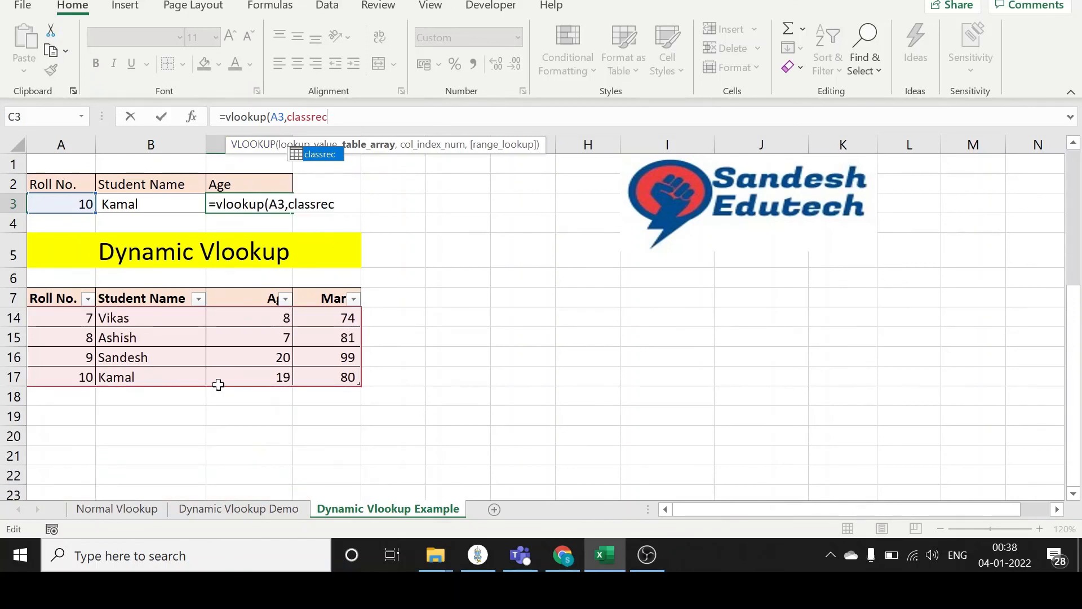
scroll(279, 366, up, 2)
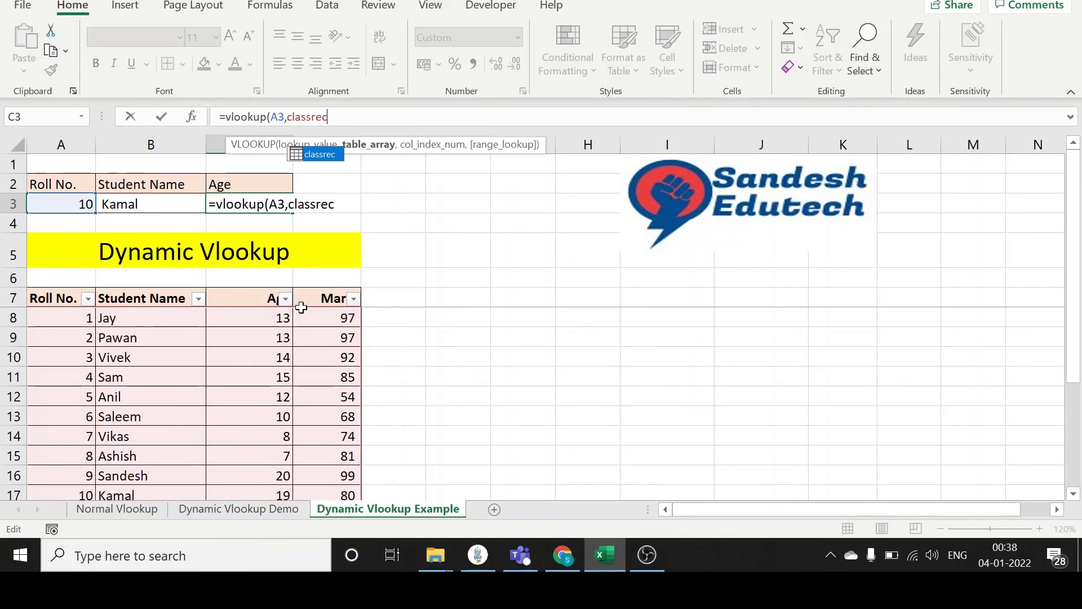
text(,3)
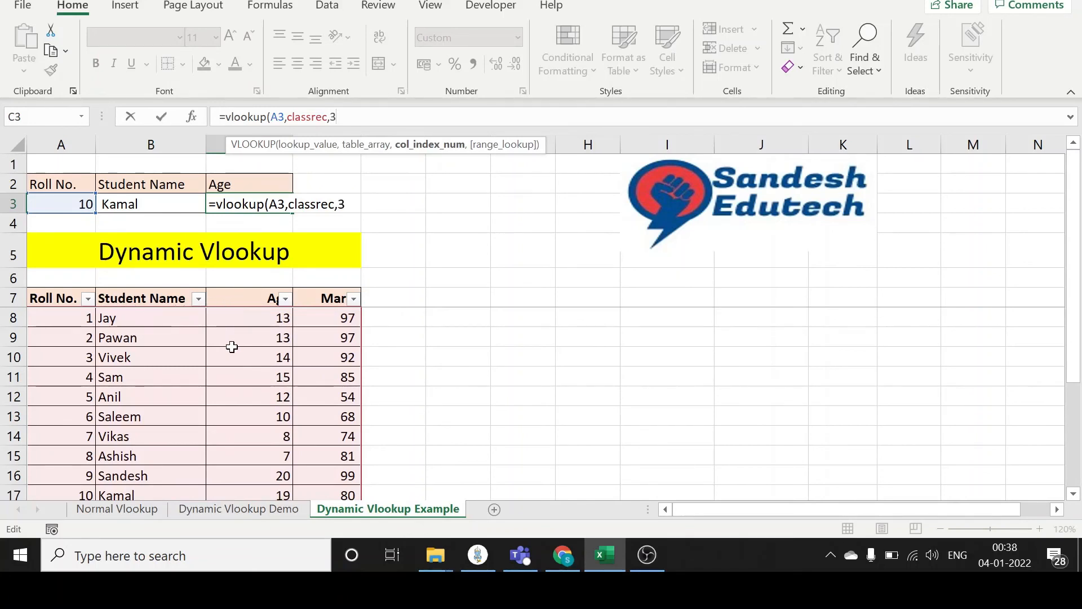
text(,)
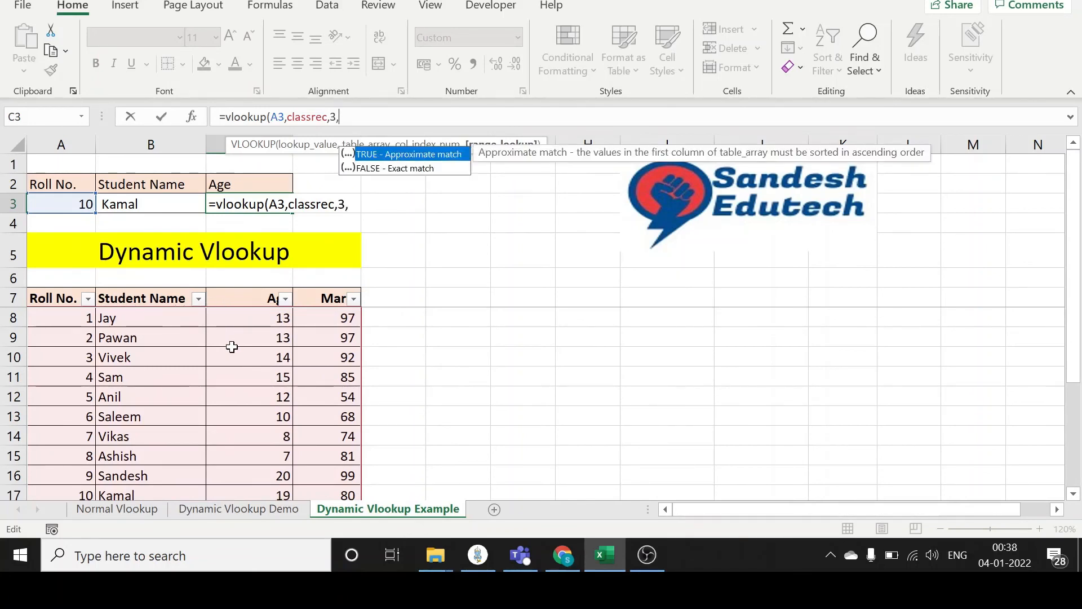
text(0))
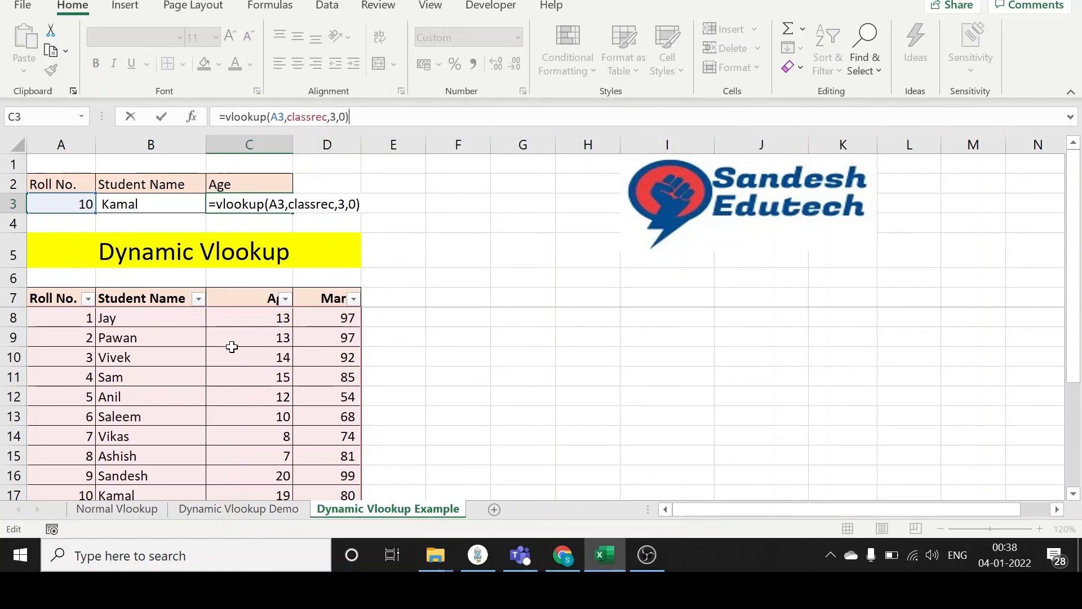
key(Return)
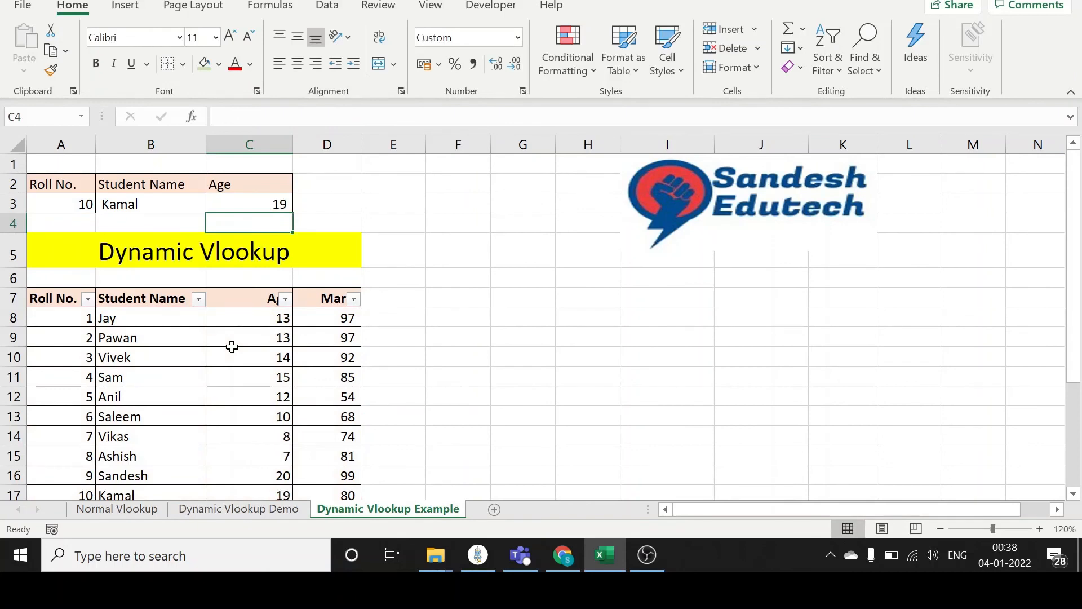